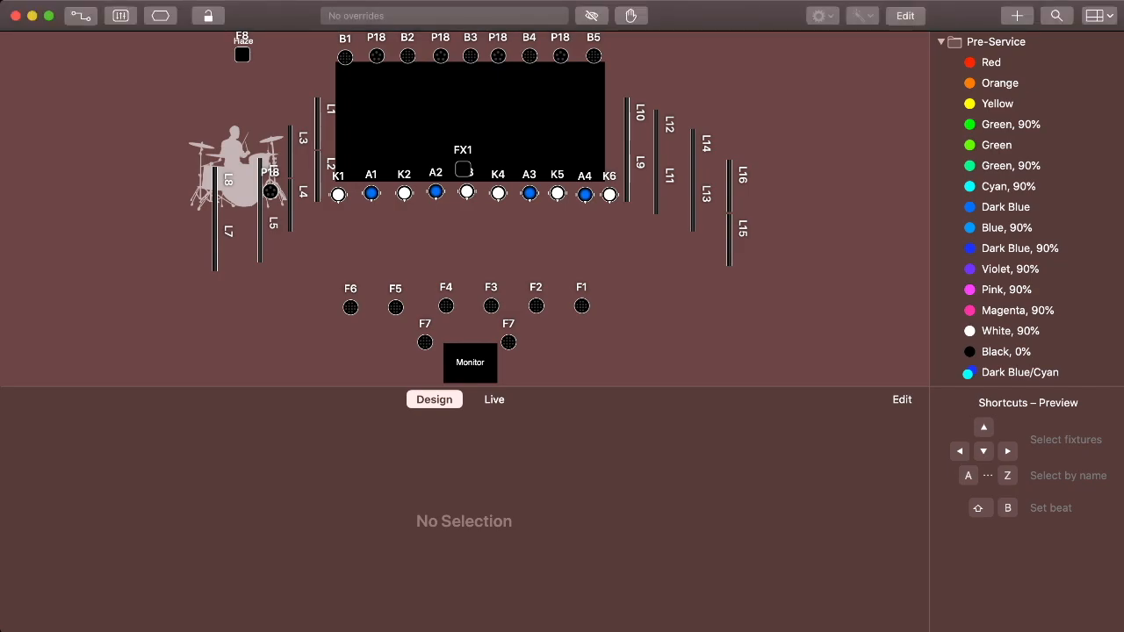
Step: Examine the fixtures patched in Universe 1 and the preset folders in the preset palette
click(81, 16)
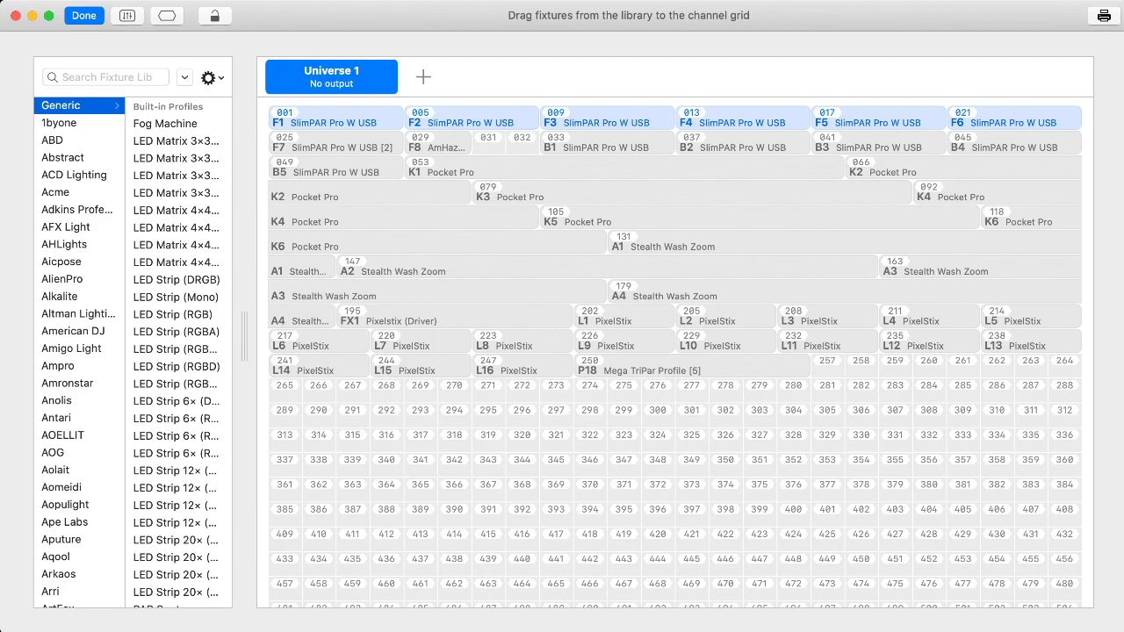
key(Return)
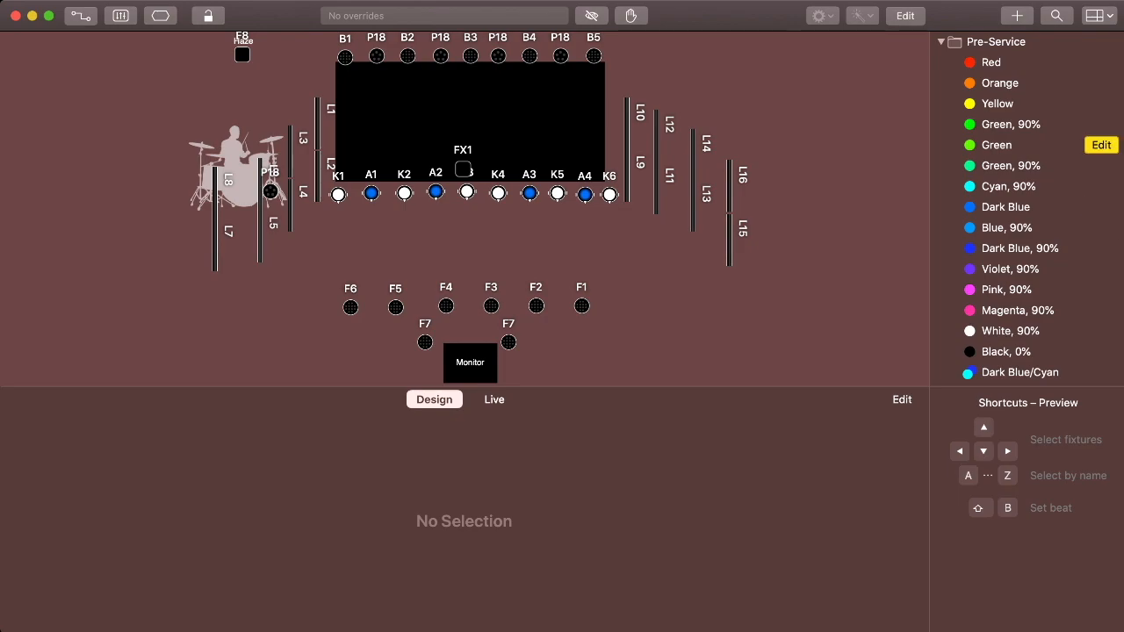
scroll(1054, 227, down, 5)
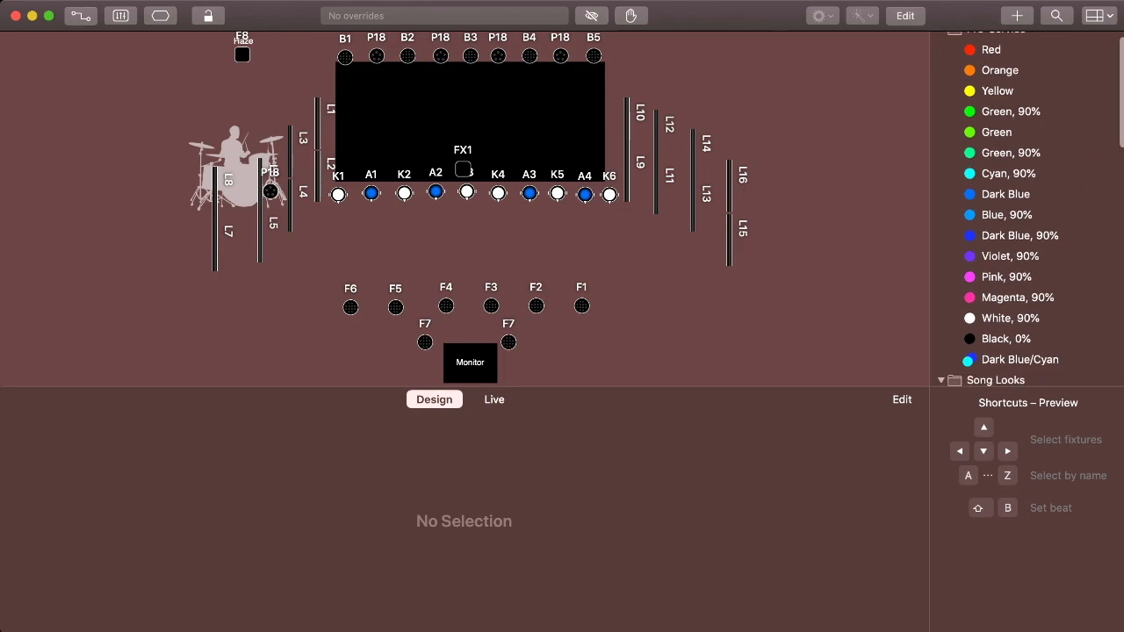
scroll(1053, 227, down, 5)
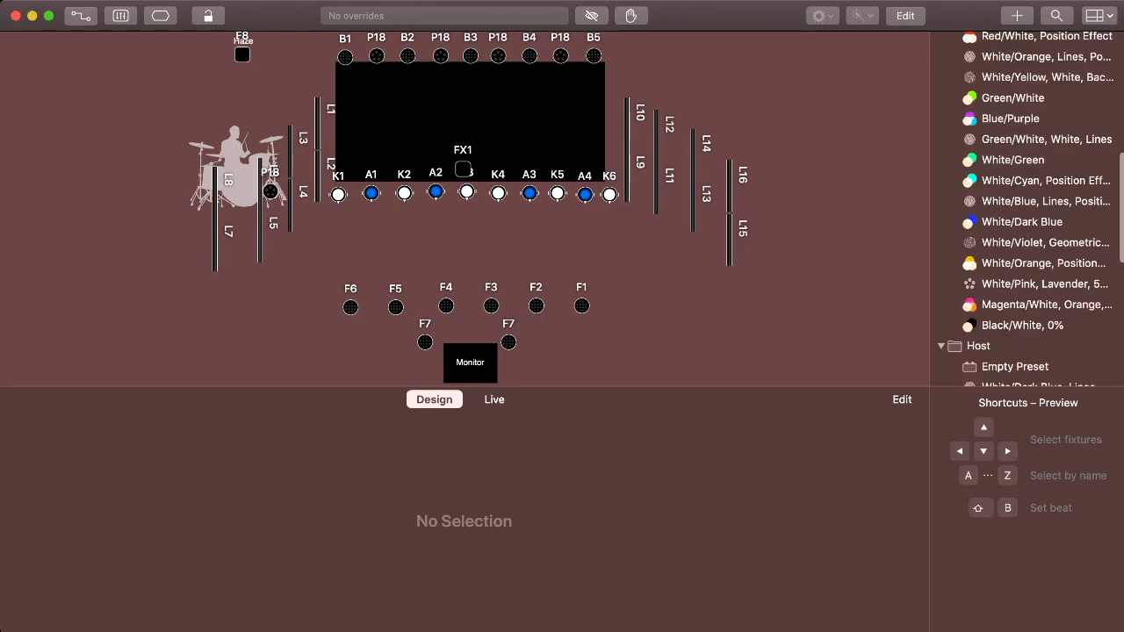
scroll(1053, 228, down, 1)
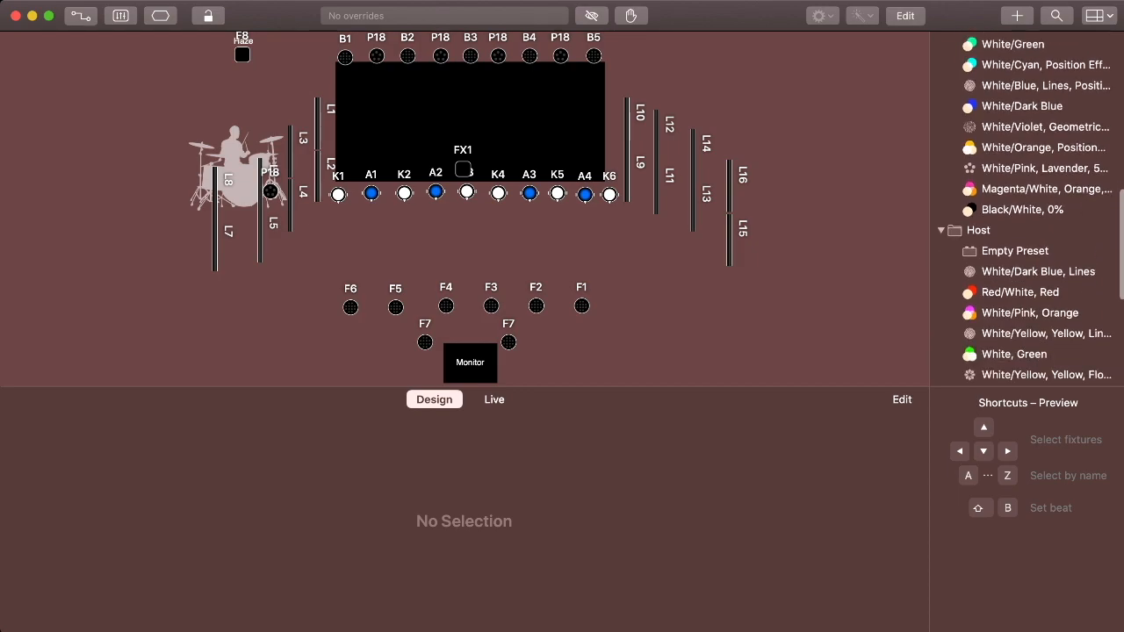
scroll(1054, 227, down, 2)
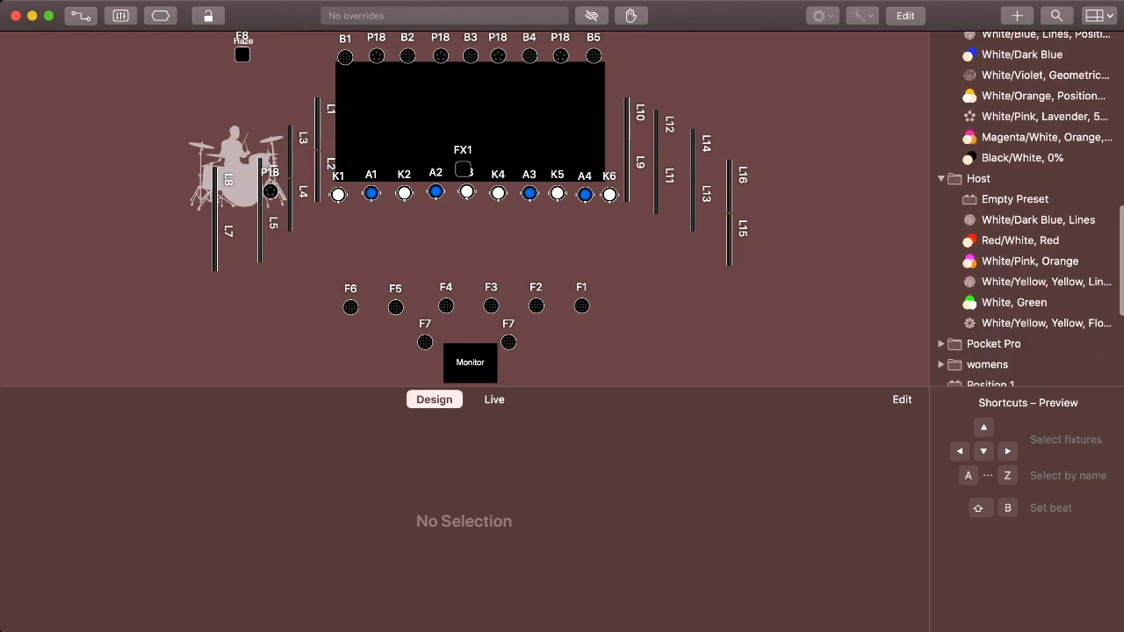
scroll(1027, 210, up, 15)
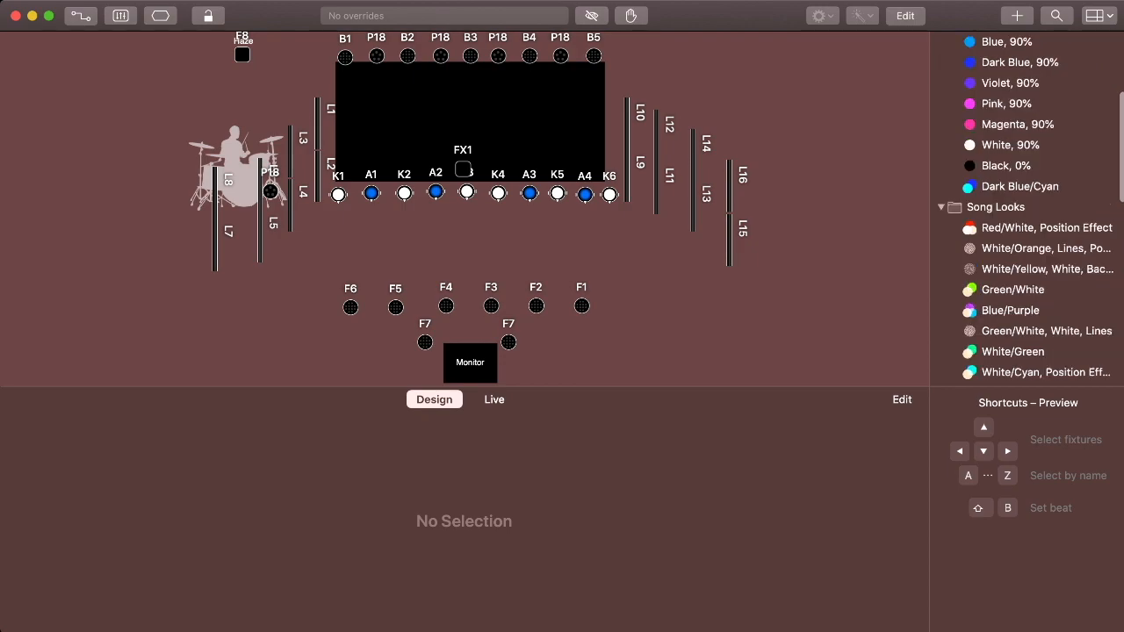
scroll(1054, 227, up, 2)
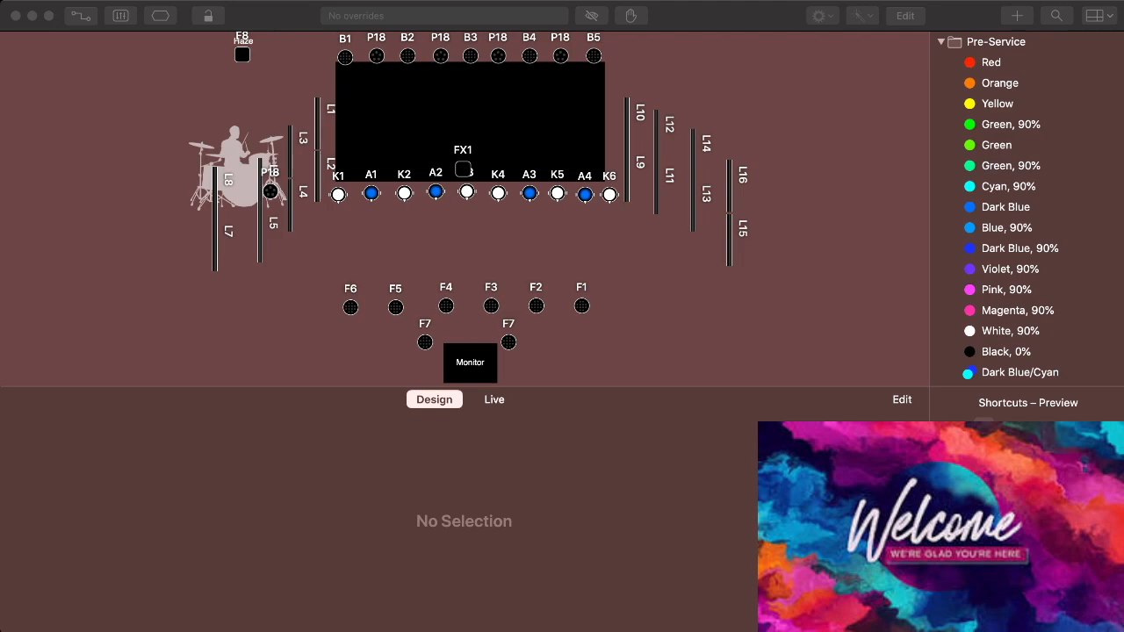
Step: Set the P18 fixtures to full dimmer and a light blue colour with a hue of about 201°
key(super+Tab)
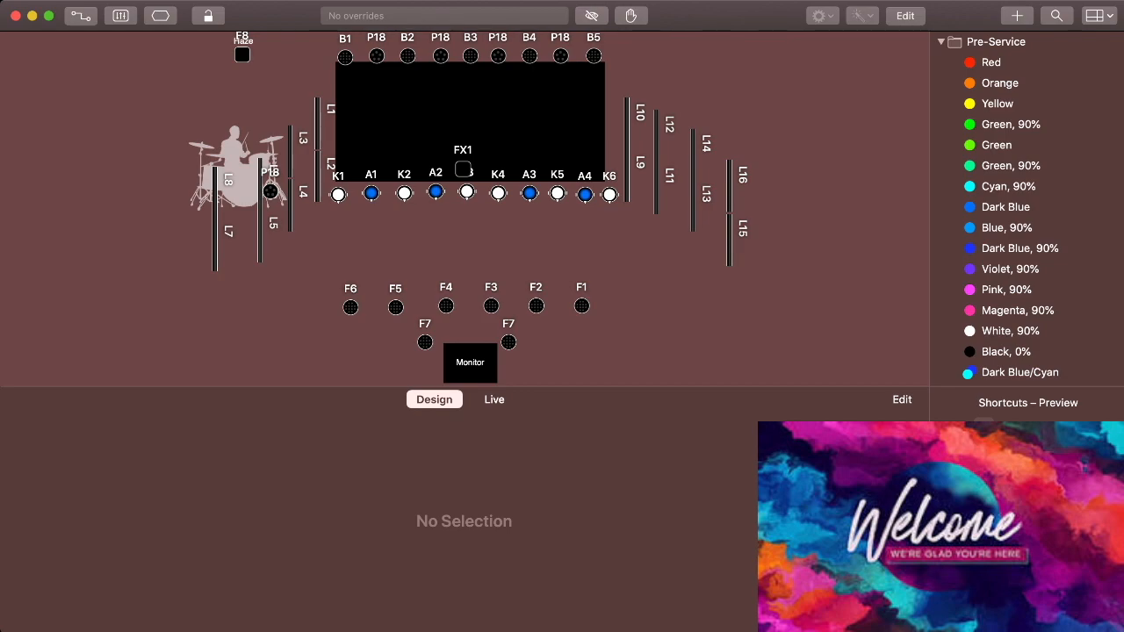
click(270, 191)
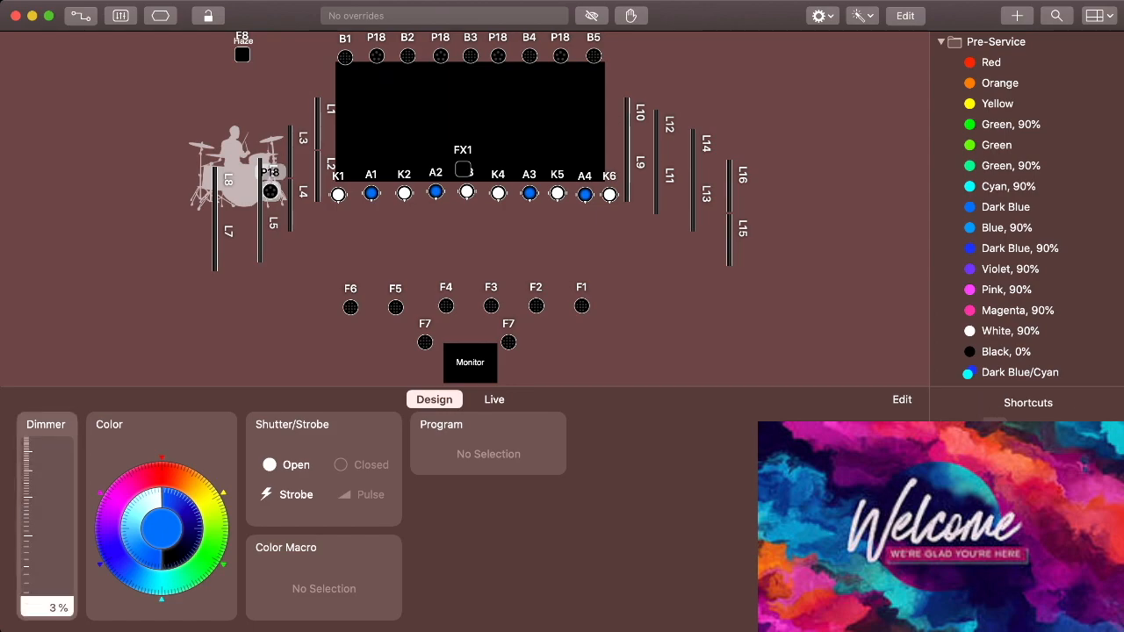
click(47, 444)
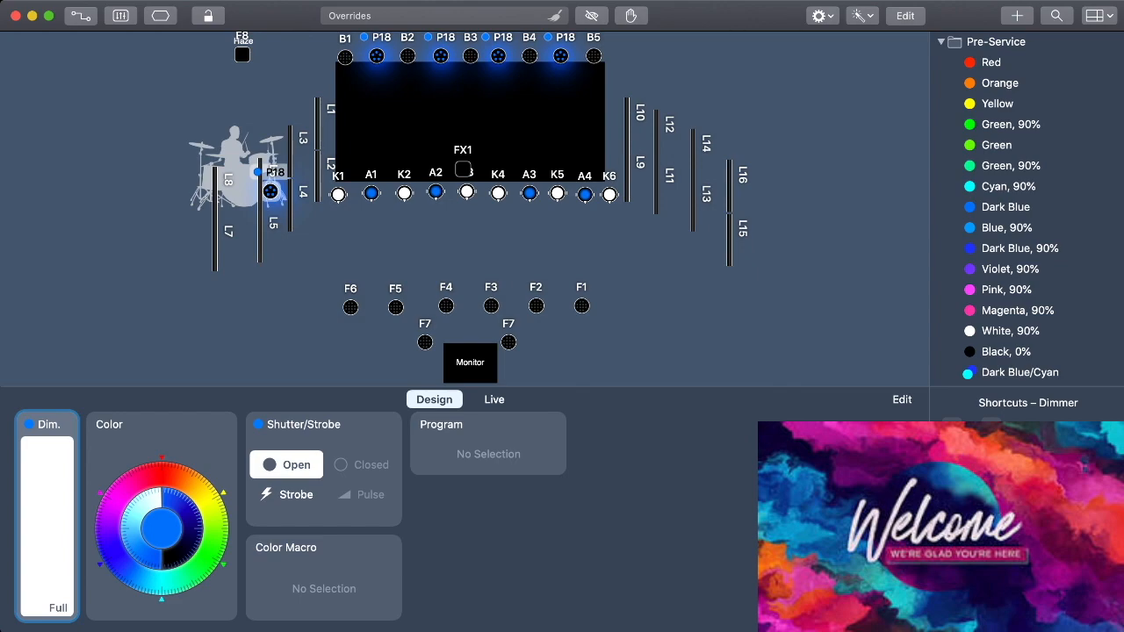
click(159, 583)
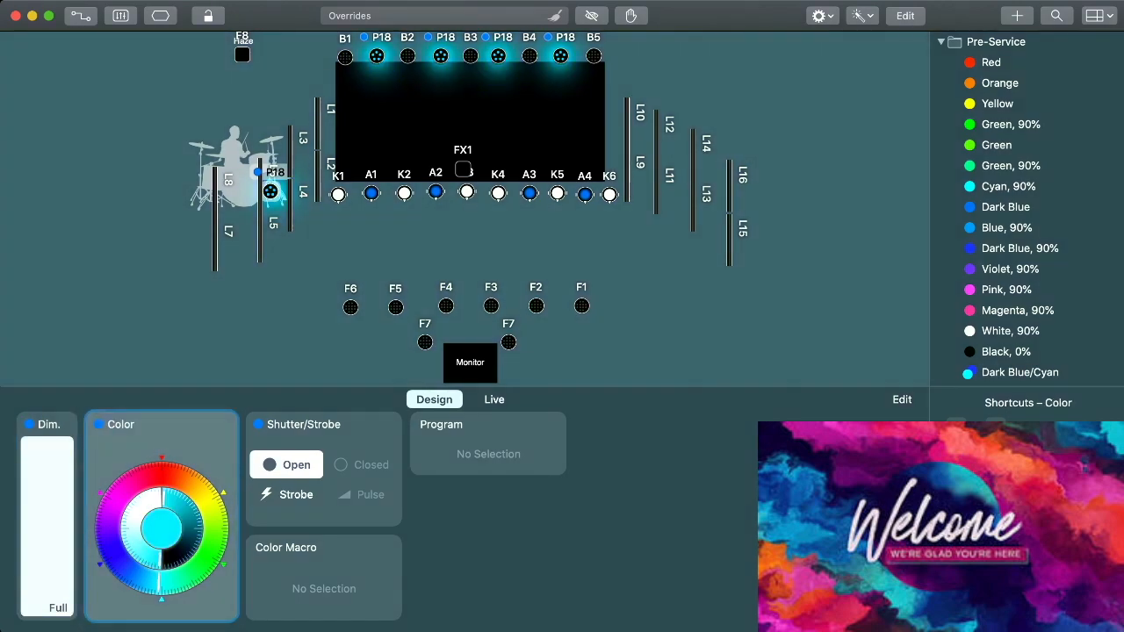
click(162, 594)
drag(162, 584, 142, 581)
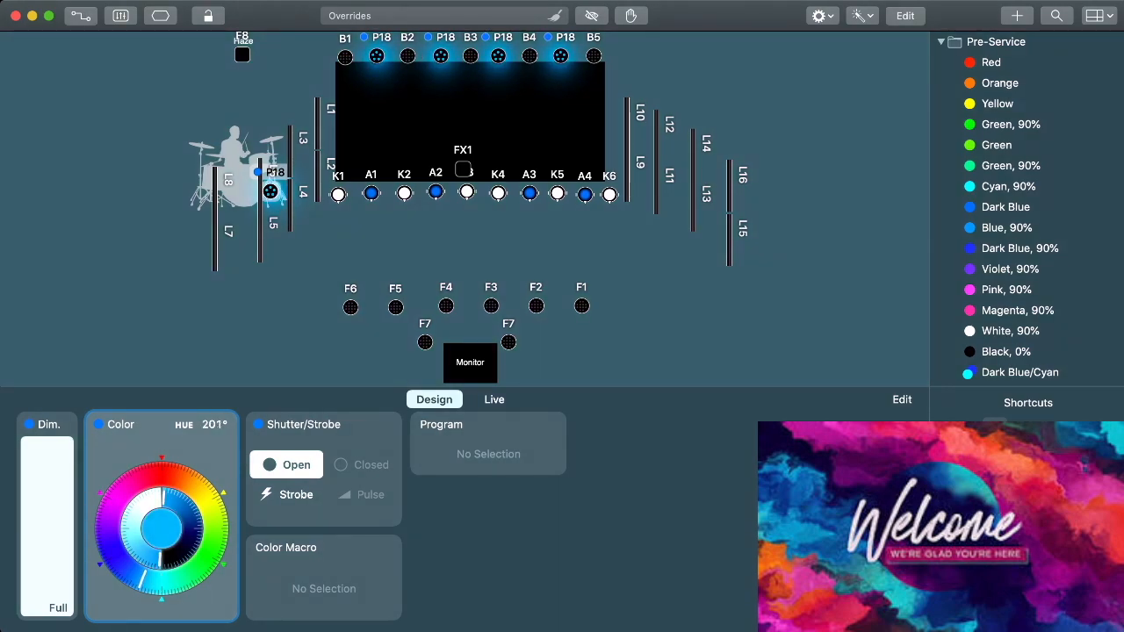
drag(141, 581, 141, 580)
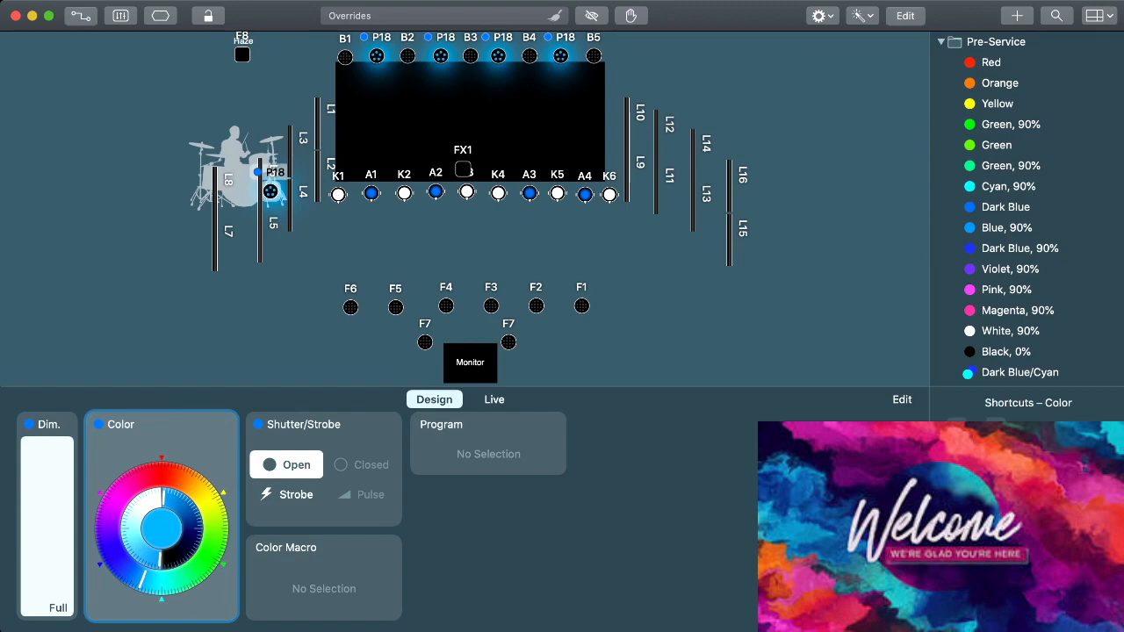
Step: Set stick fixtures L1–L16 on both sides of the stage, without P18, to full dimmer and pink
drag(188, 93, 318, 247)
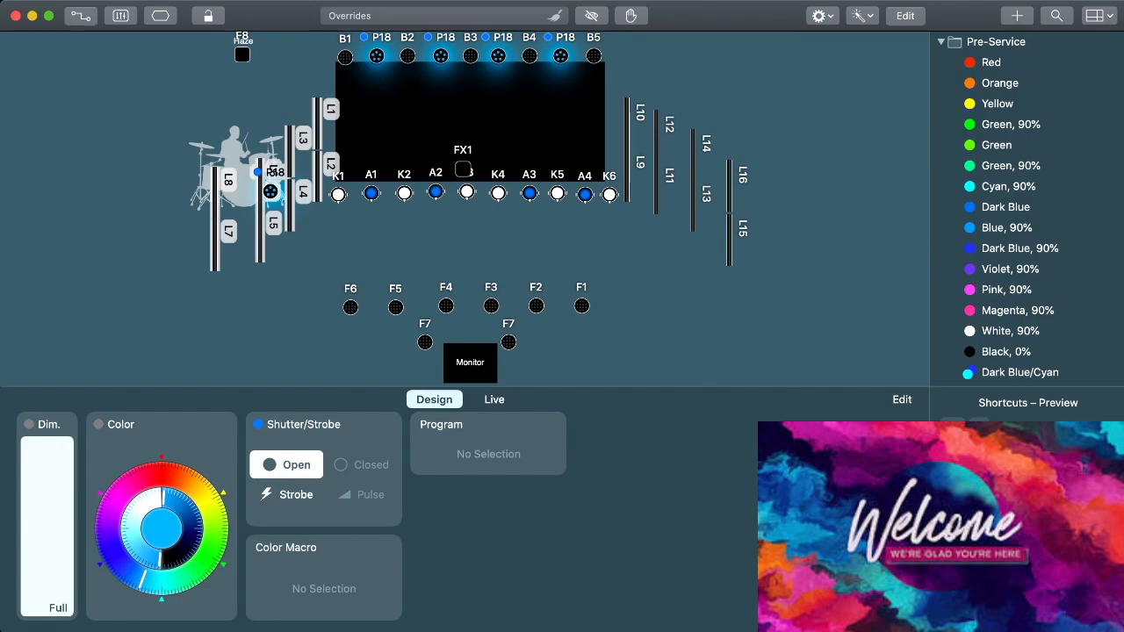
super+click(270, 191)
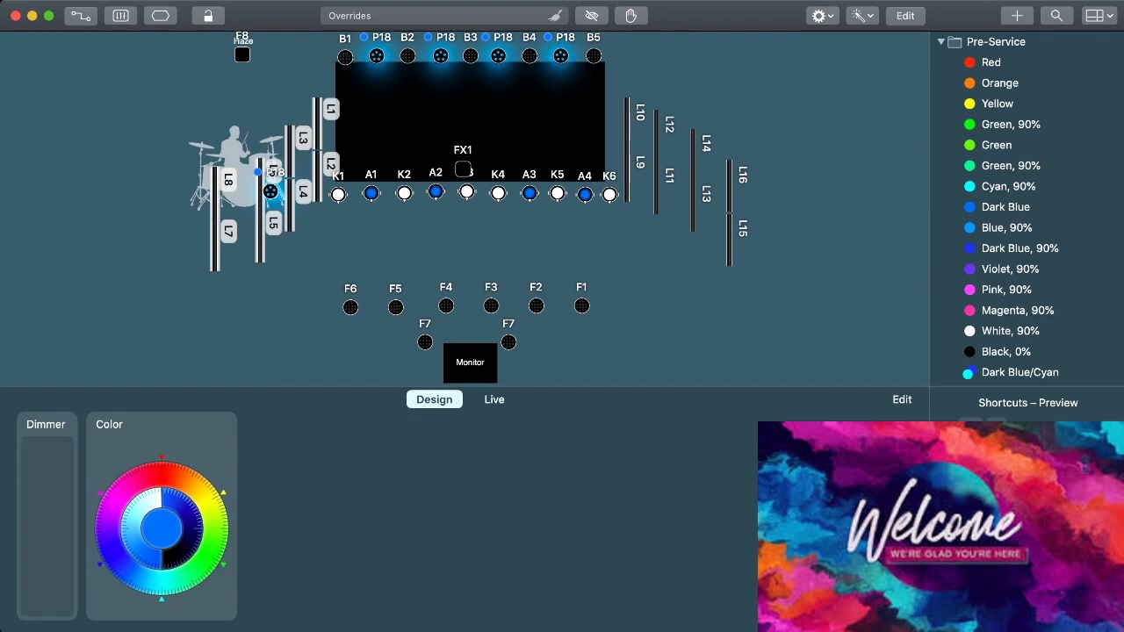
drag(623, 75, 775, 258)
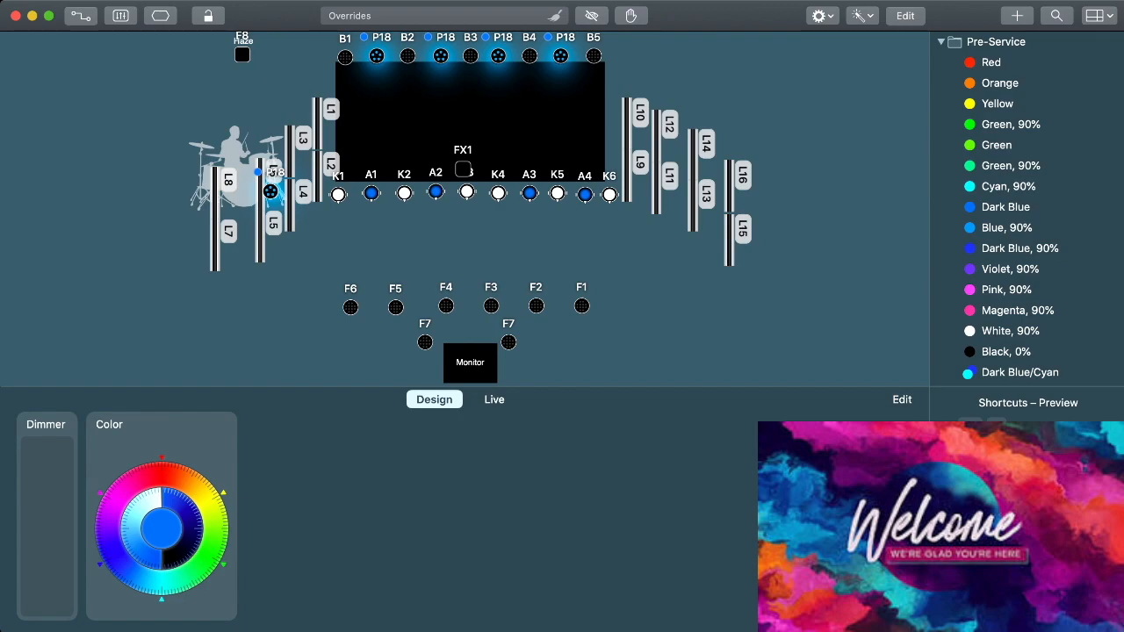
drag(48, 548, 47, 432)
mouse_move(112, 506)
mouse_down()
mouse_move(107, 523)
mouse_move(113, 502)
mouse_up()
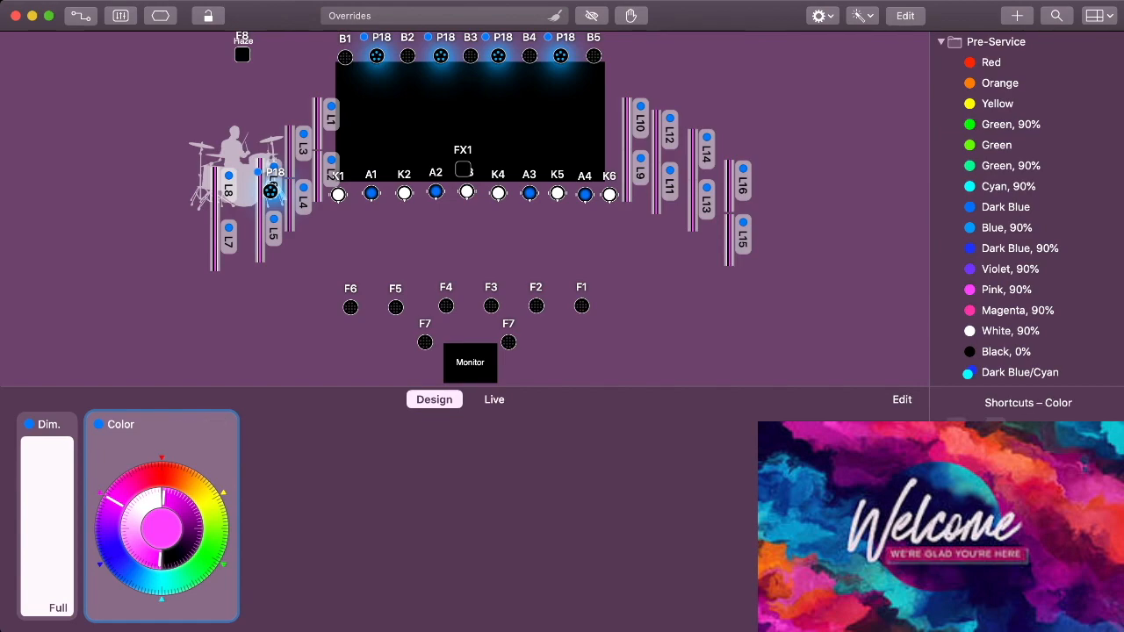
key(Escape)
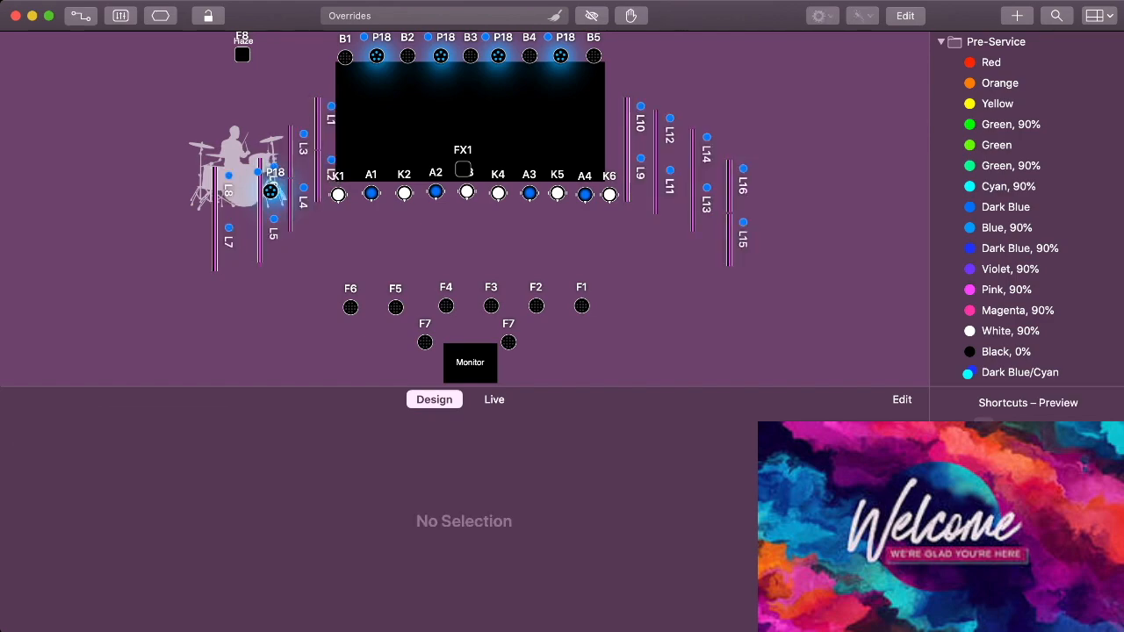
Step: Reduce the dimmer of the P18 fixtures and stick fixtures L1–L16 on both sides to 80%
drag(179, 79, 320, 244)
drag(47, 438, 47, 453)
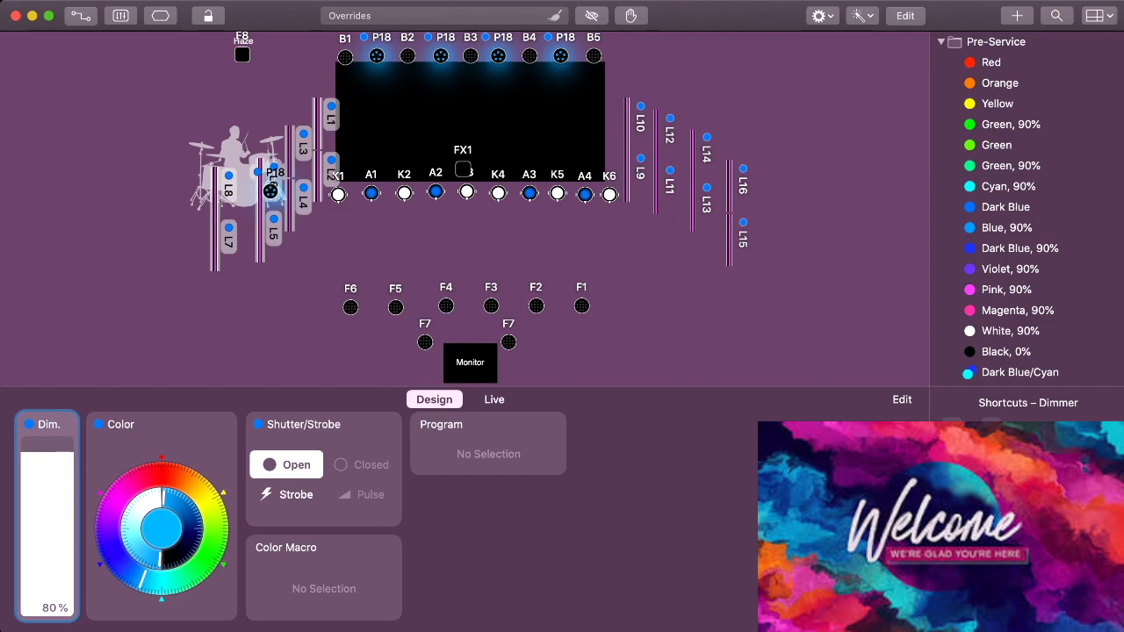
key(Escape)
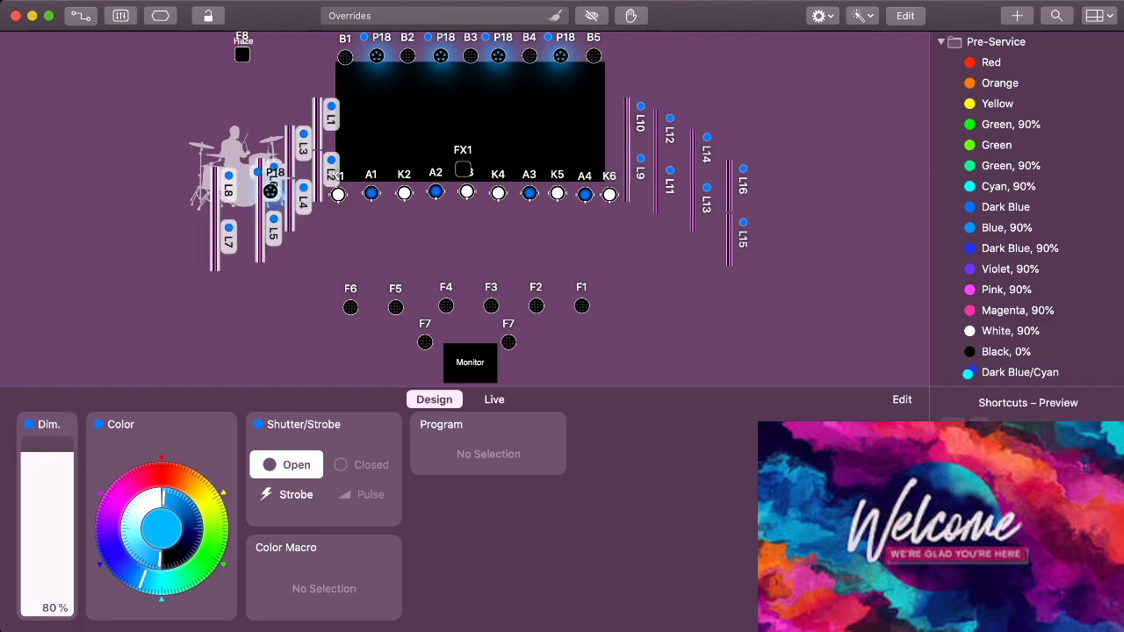
drag(629, 86, 834, 288)
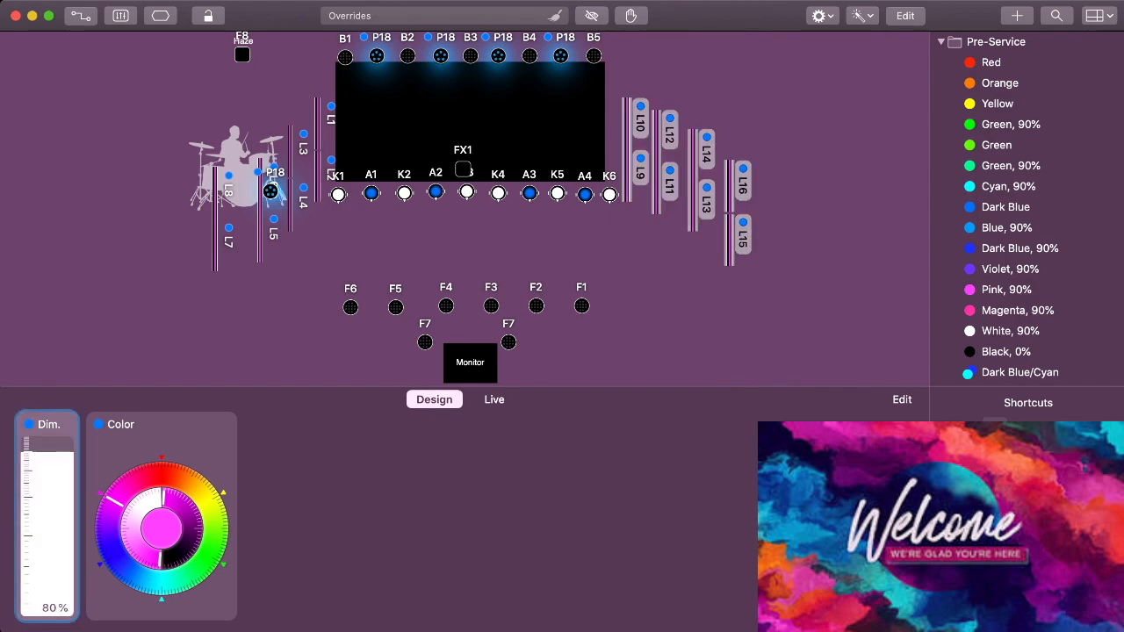
key(Escape)
key(Escape)
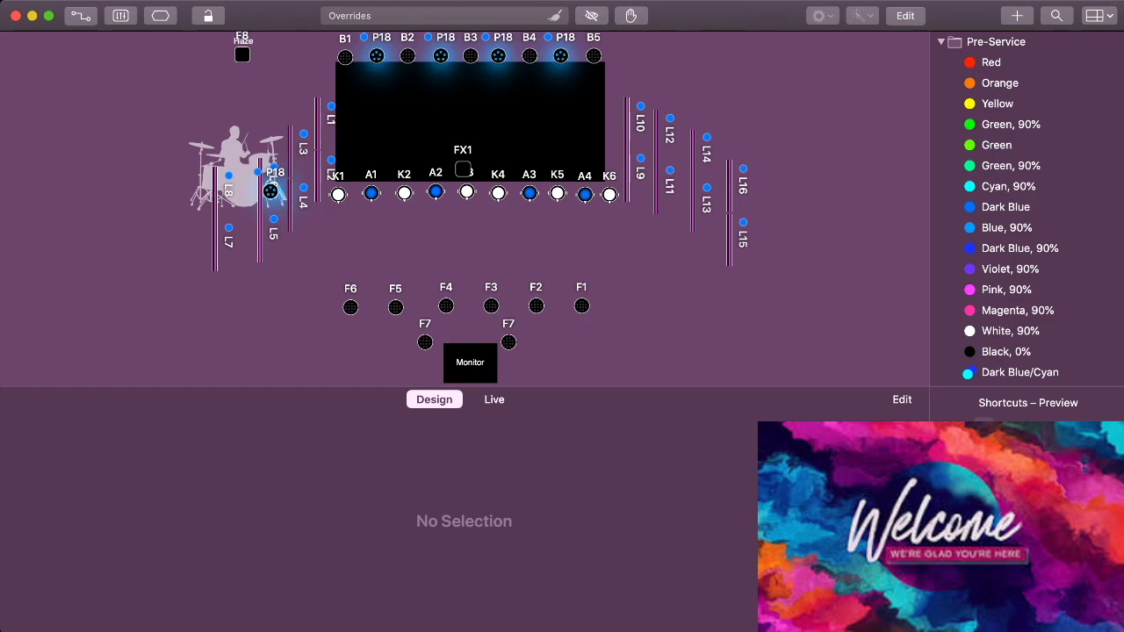
Step: Save the current overrides as a new preset with its suggested name and place it first in the Pre-Service folder
click(1017, 16)
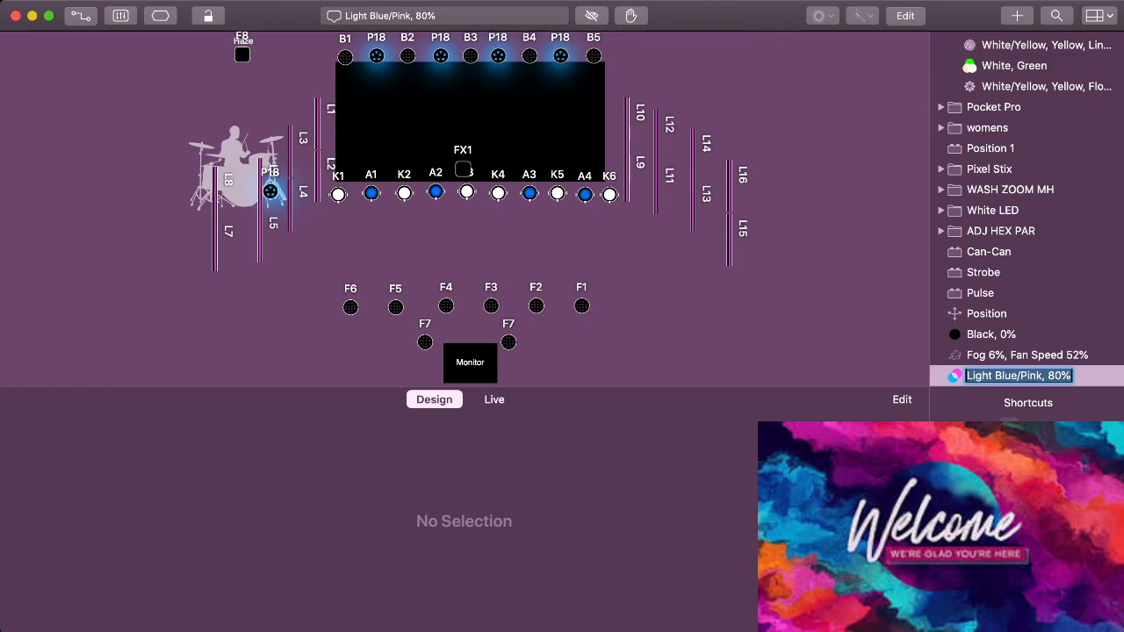
key(Return)
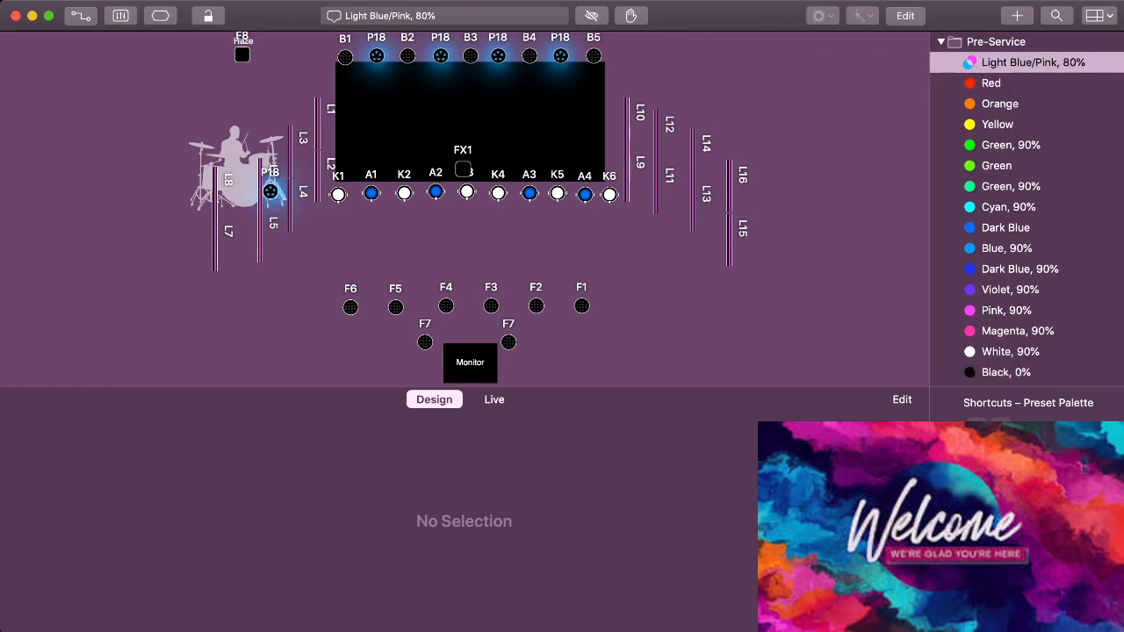
click(807, 299)
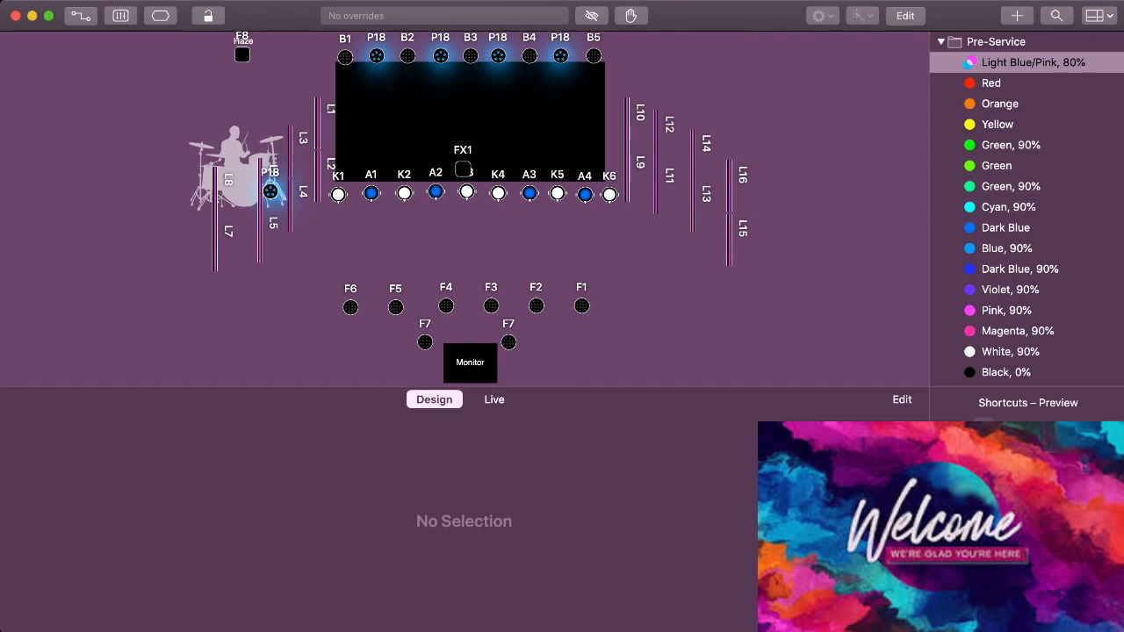
Step: Hide the welcome image and activate the Red/White, Position Effect preset in the Song Looks folder
key(super+Tab)
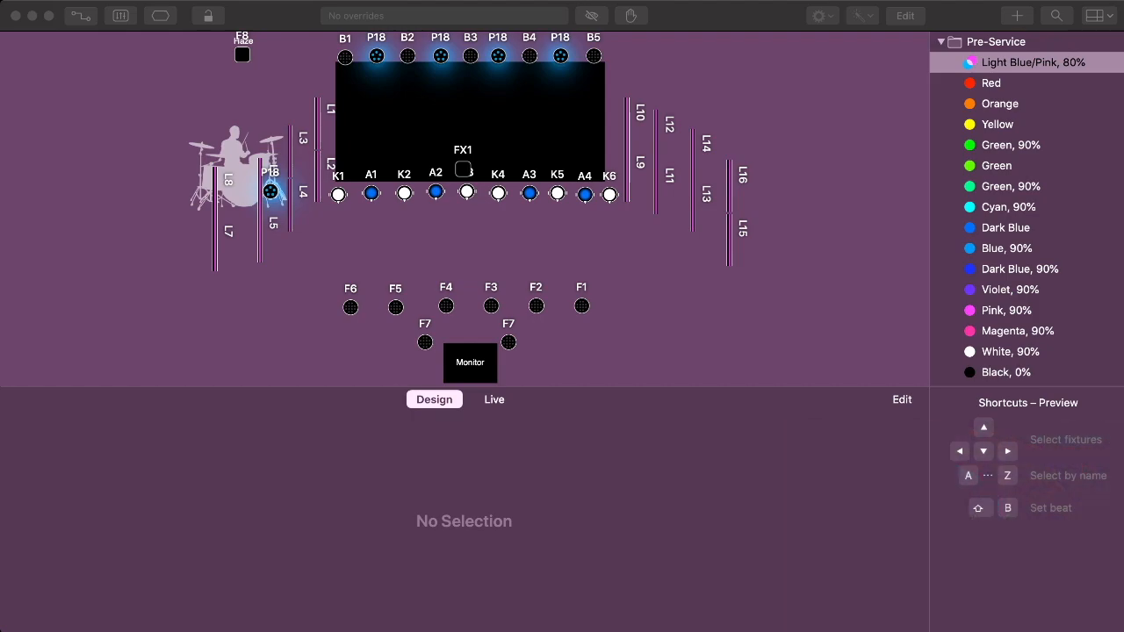
key(super+Tab)
scroll(1100, 166, down, 5)
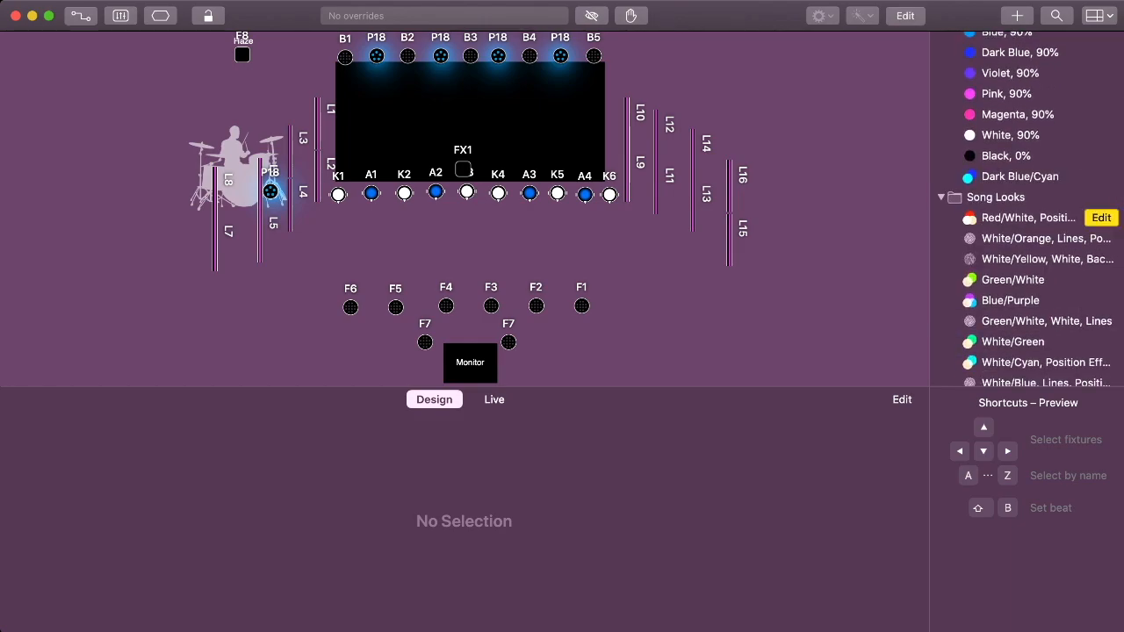
click(1035, 218)
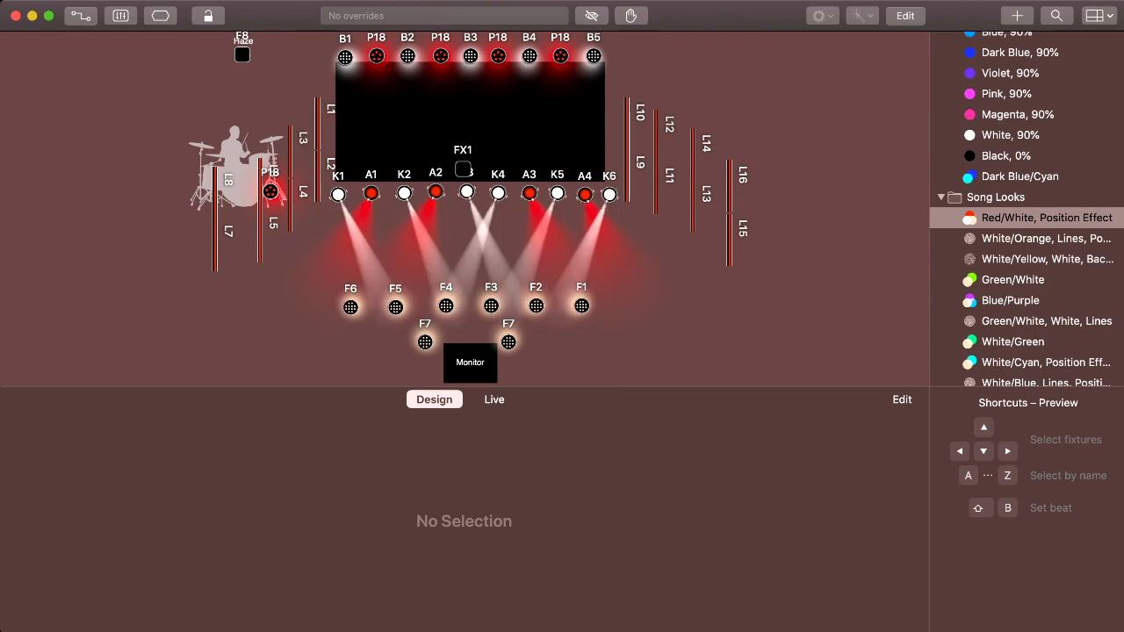
Step: Override all fixtures on the stage with full dimmer and a yellow colour
drag(805, 61, 750, 337)
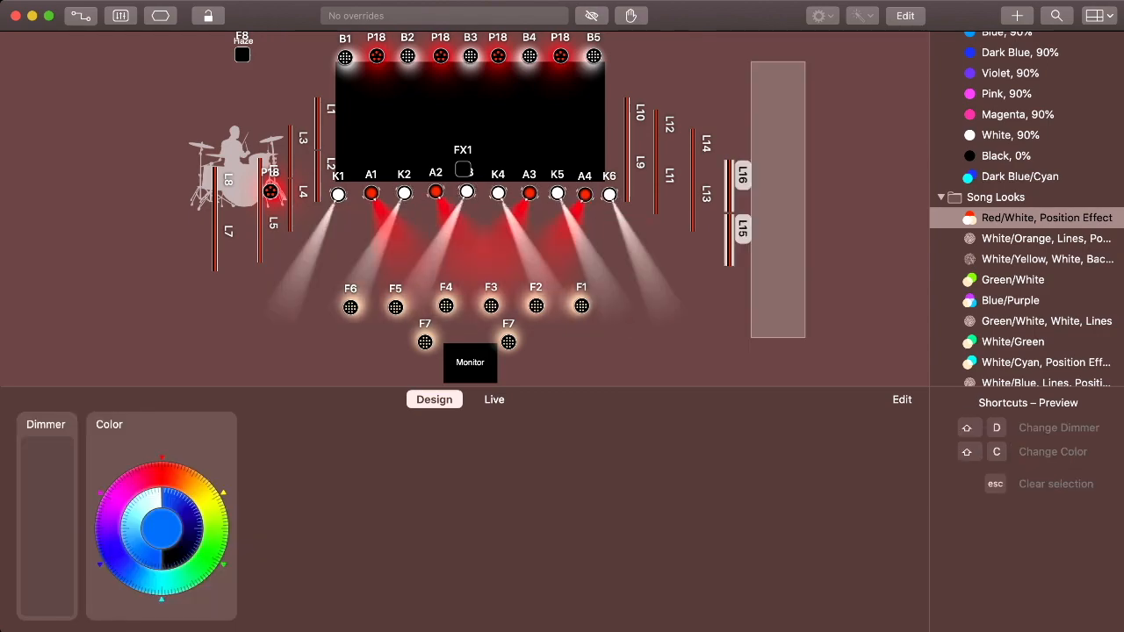
drag(751, 62, 147, 38)
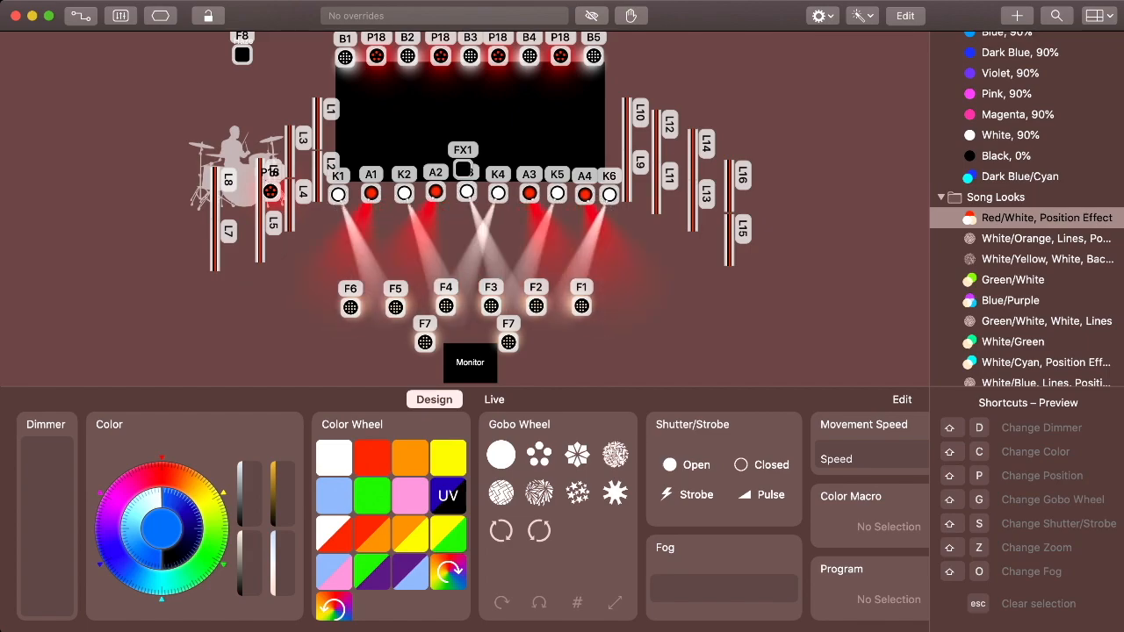
click(48, 612)
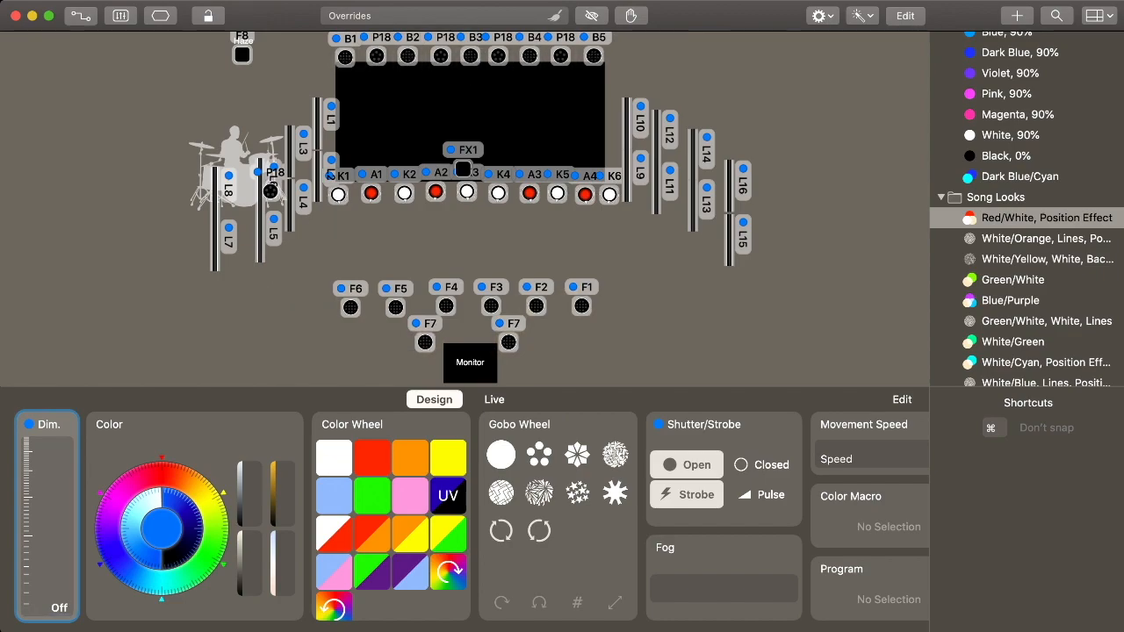
drag(48, 612, 47, 438)
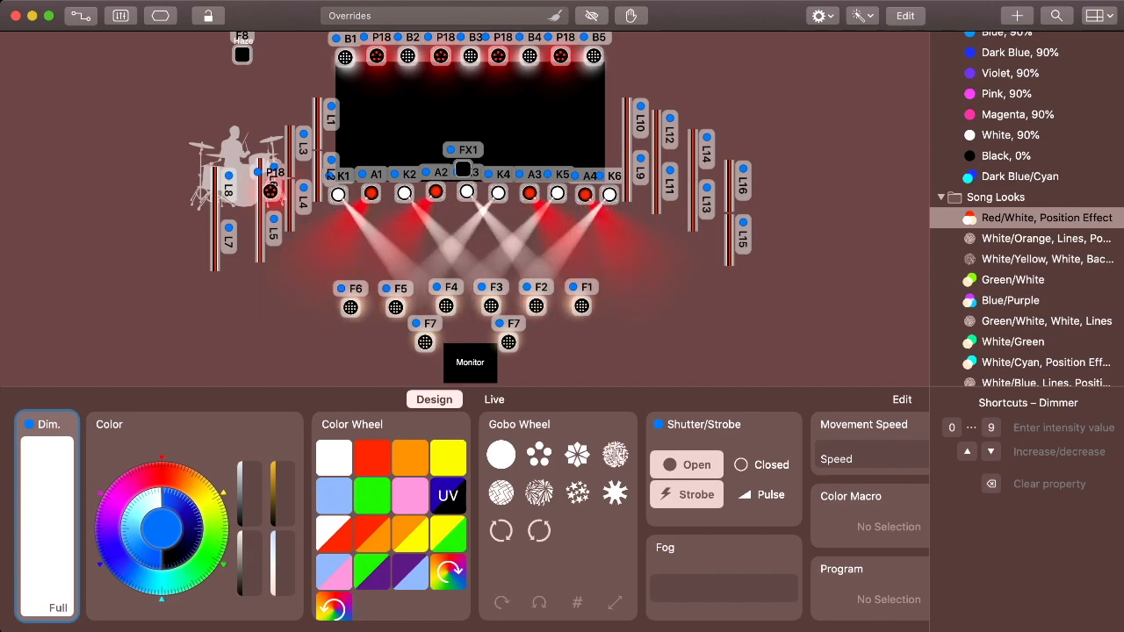
click(222, 493)
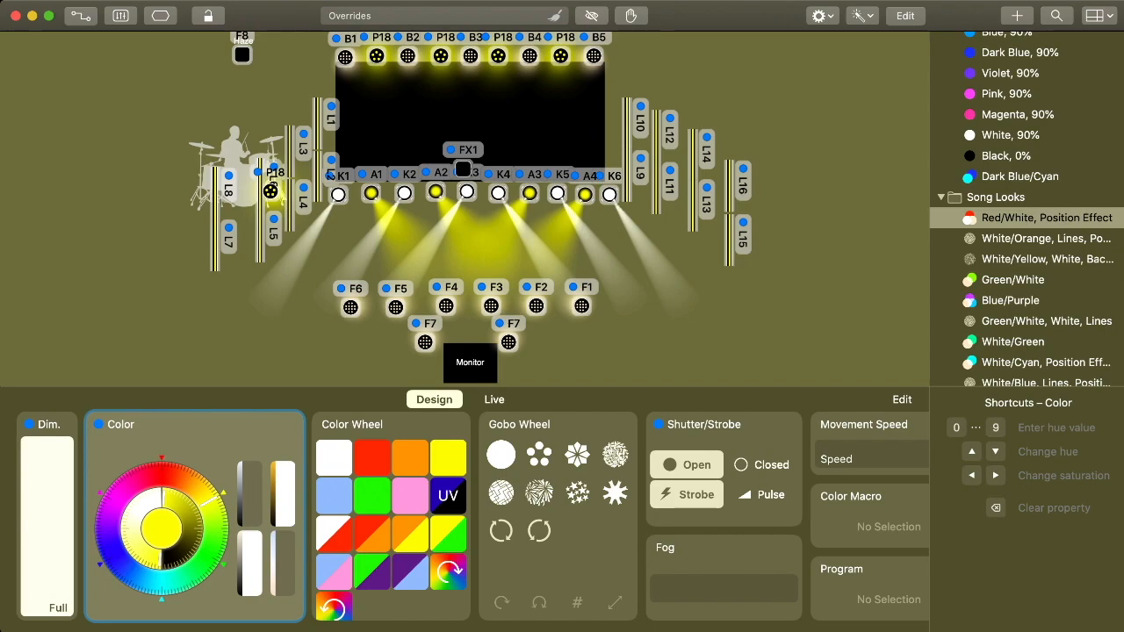
key(Escape)
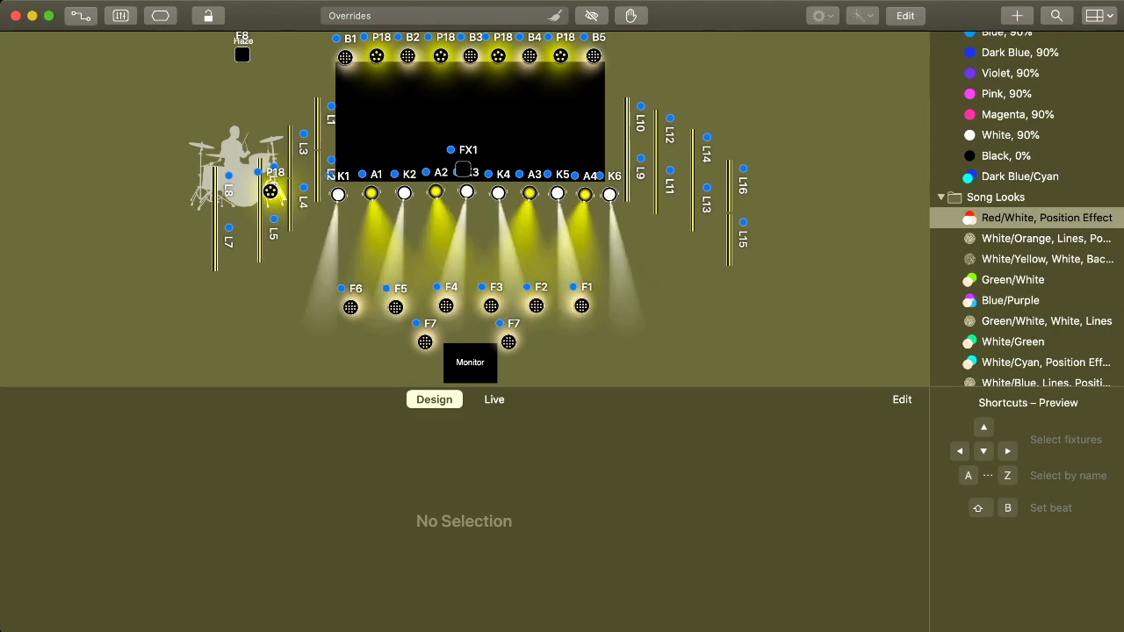
Step: Select the stick fixtures L1–L16 on both sides of the stage without the P18 and K6 fixtures, and set their colour to pink
drag(207, 70, 325, 270)
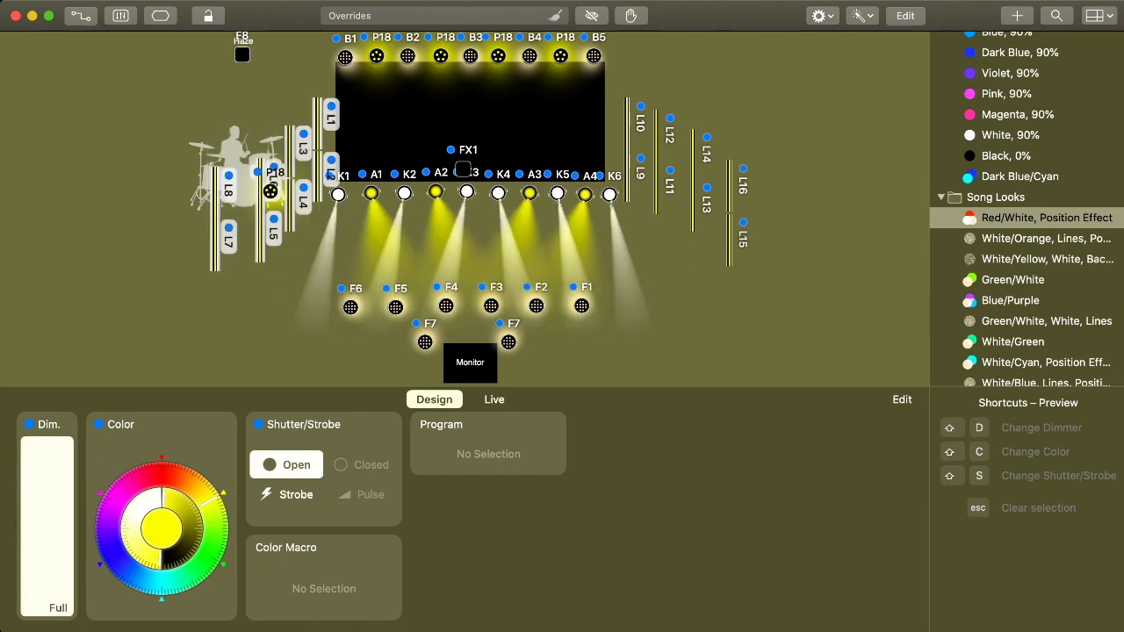
shift+click(270, 190)
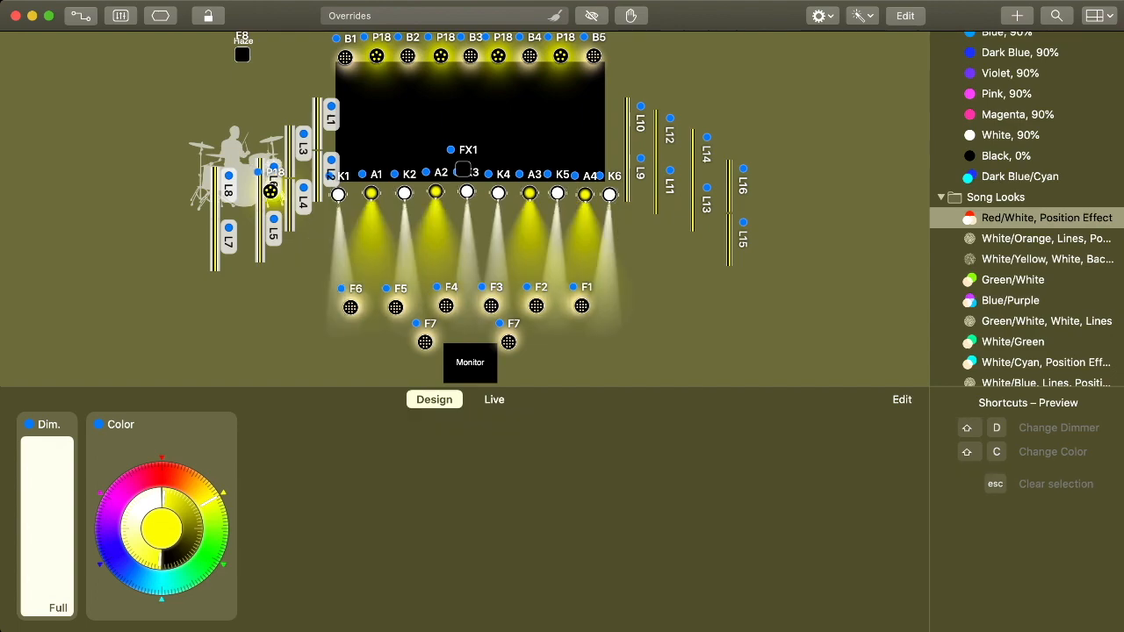
key(Escape)
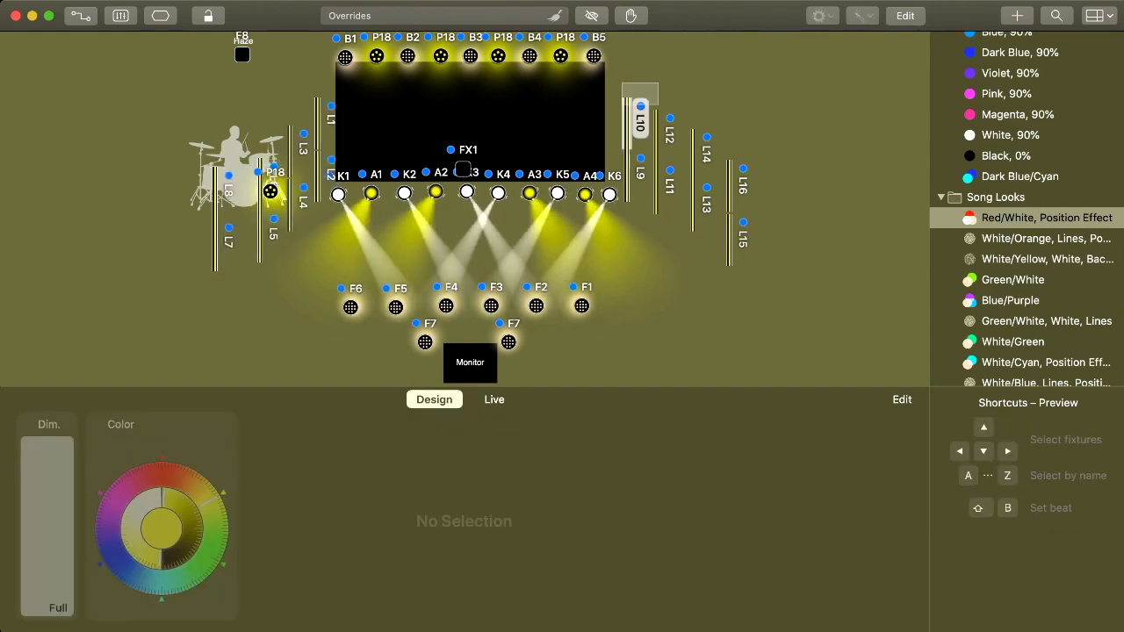
drag(658, 104, 787, 239)
drag(790, 243, 789, 243)
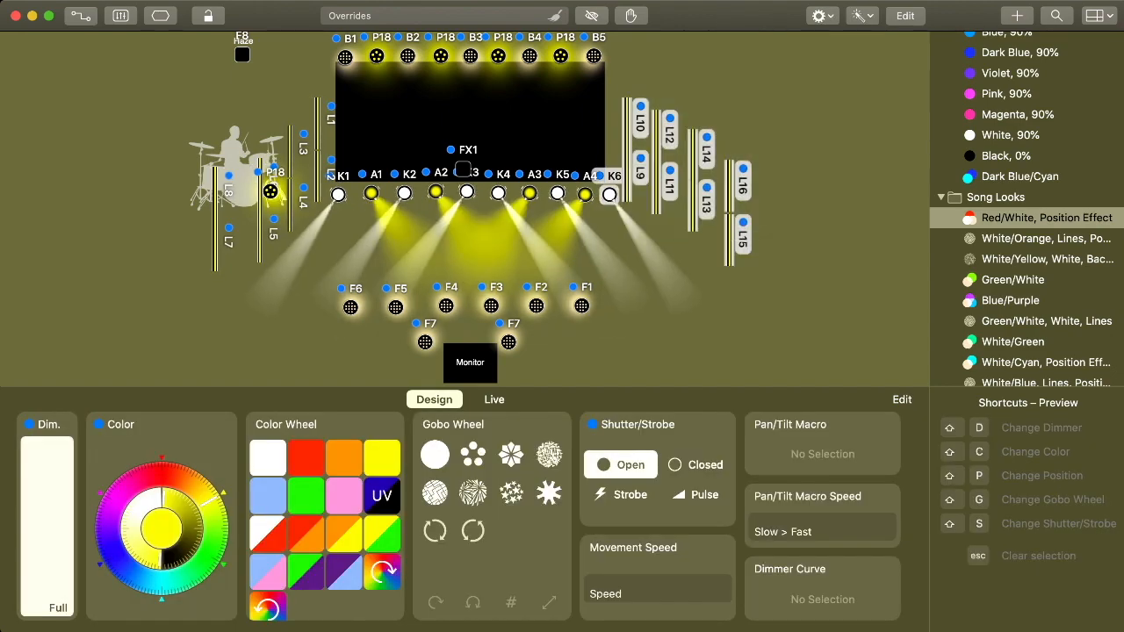
shift+click(609, 194)
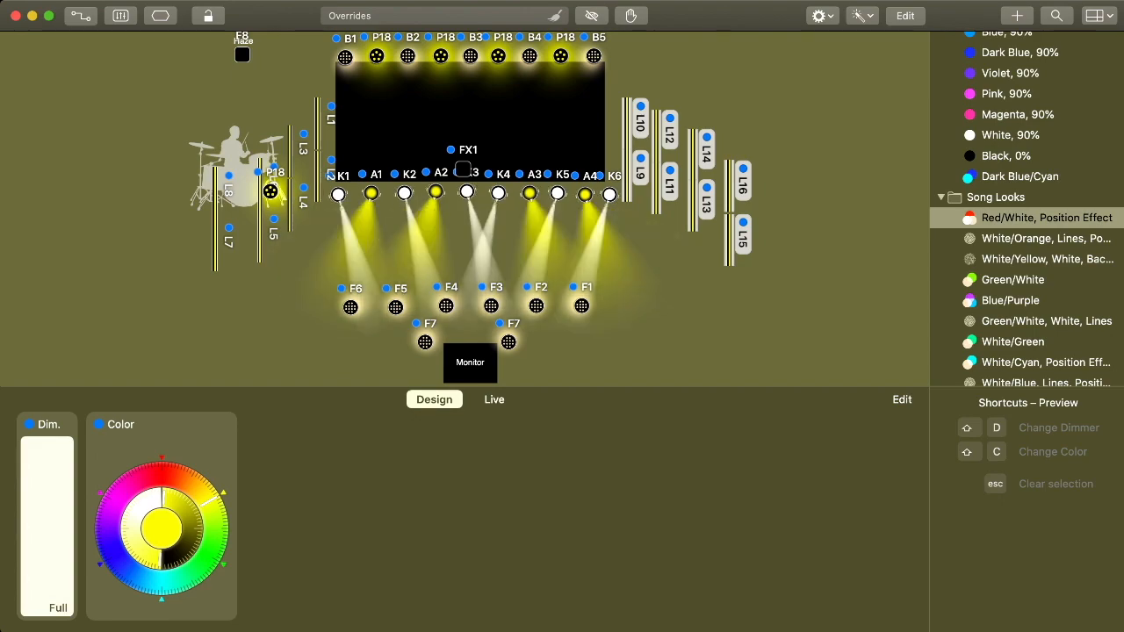
drag(211, 102, 320, 256)
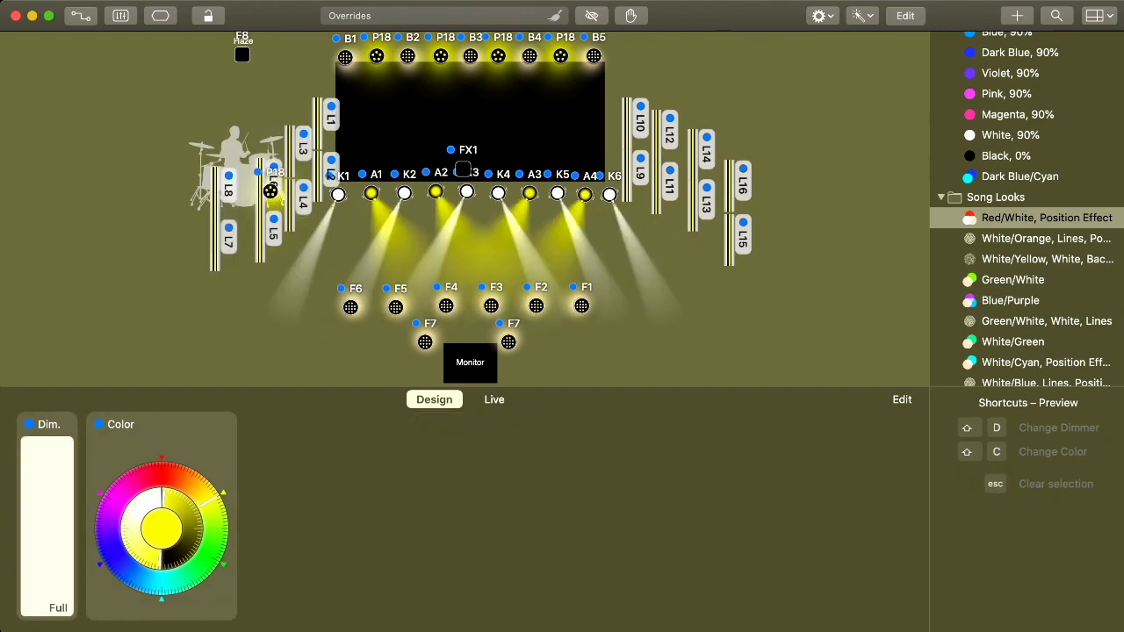
click(124, 489)
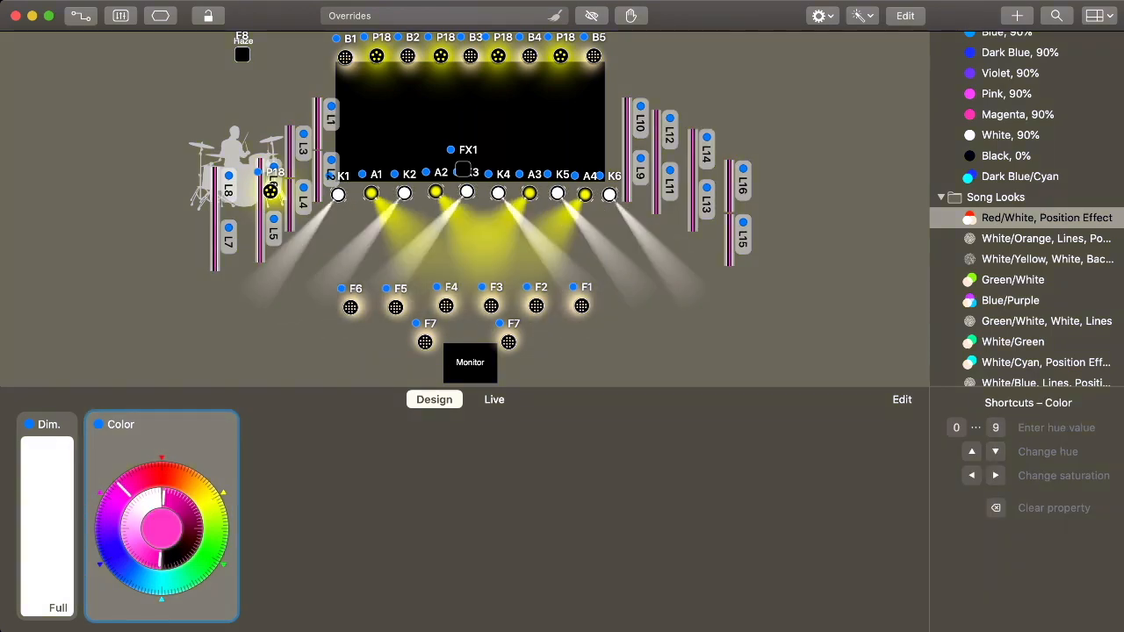
Step: Set the colour of the P18 fixtures to pink and clear the selection
click(270, 189)
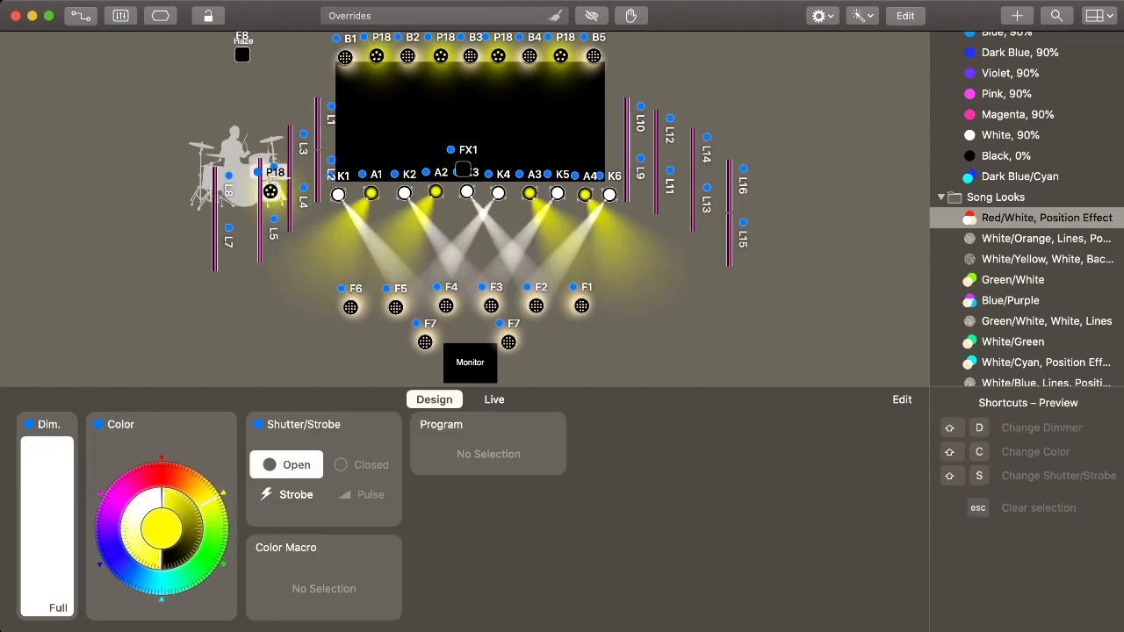
click(125, 488)
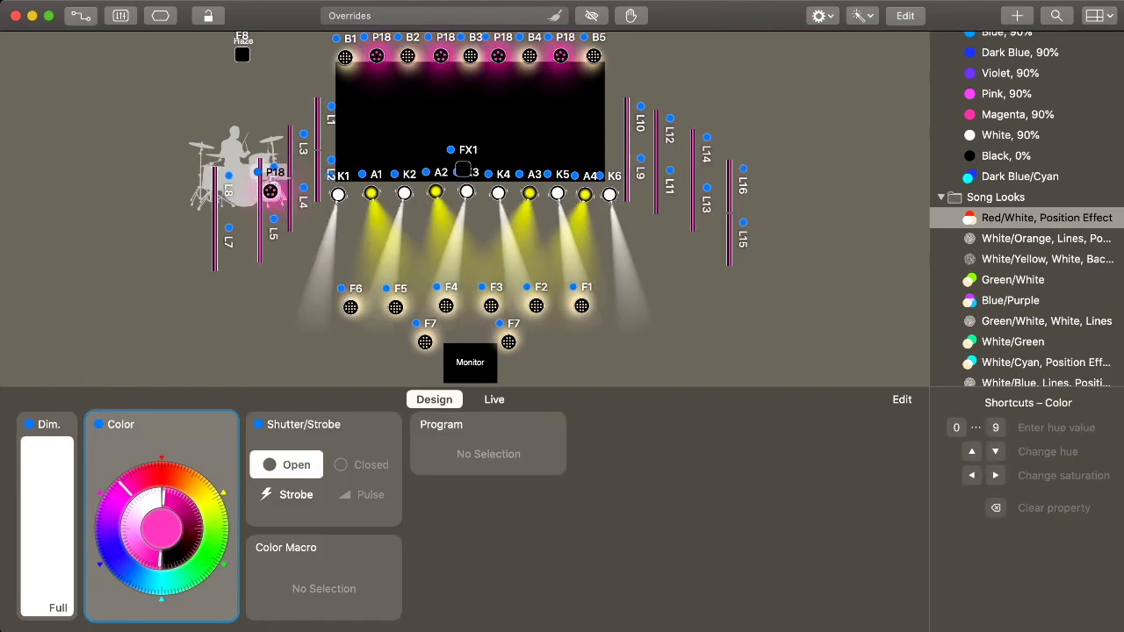
key(Escape)
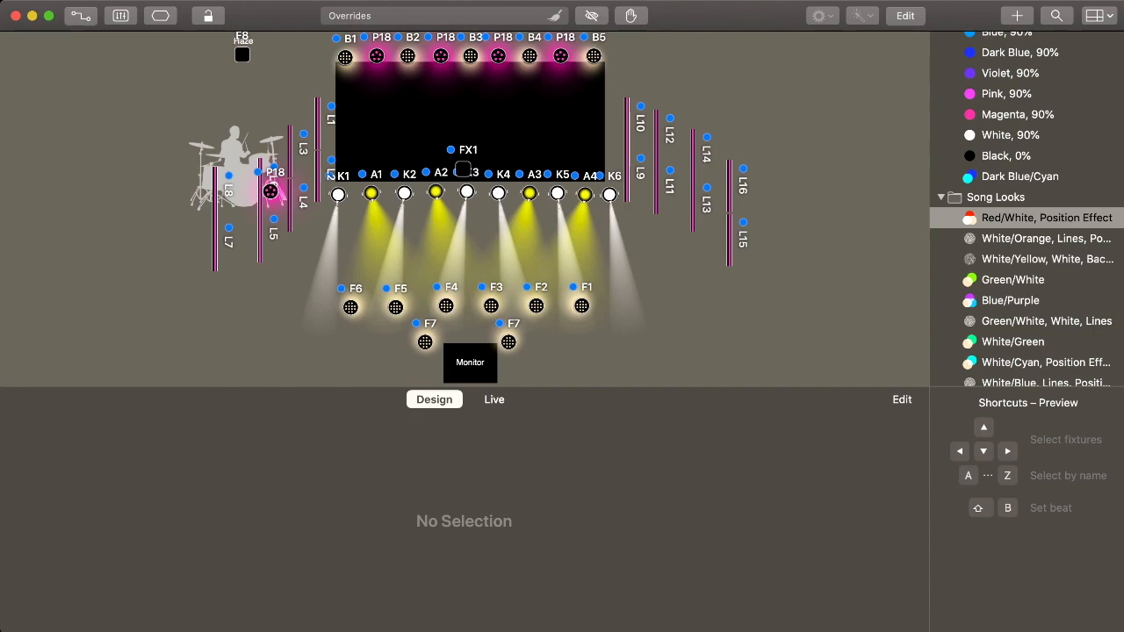
Step: Preview the Triangle Wide and Tilt Track 2 position effects on the moving lights K1–K6 and A1–A4, and add the Flower effect
drag(586, 210, 619, 186)
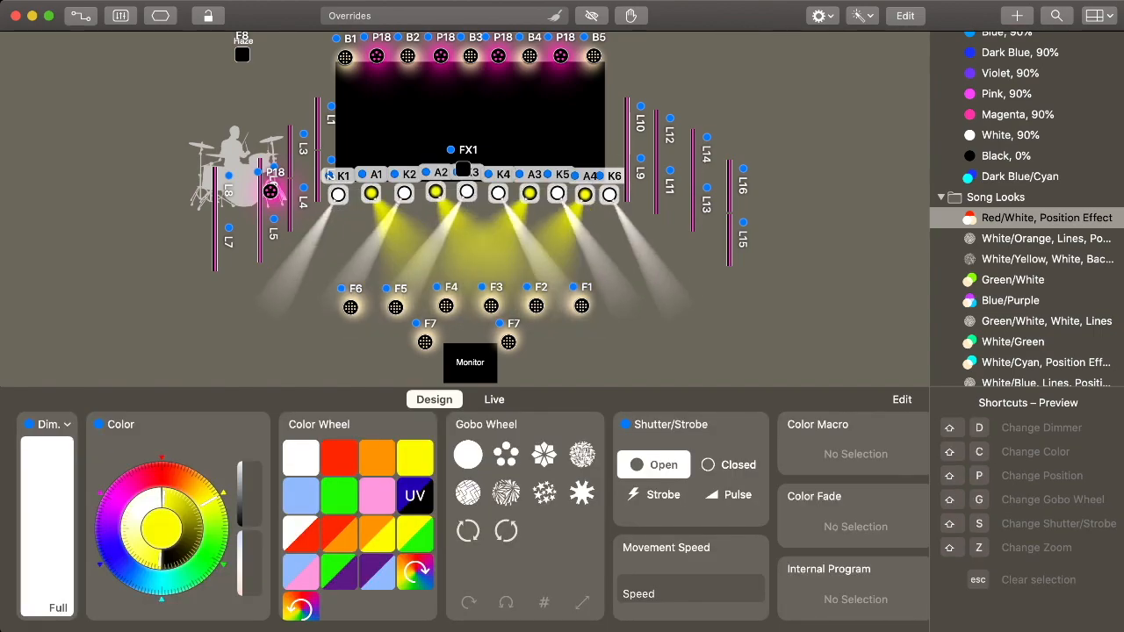
key(shift+d)
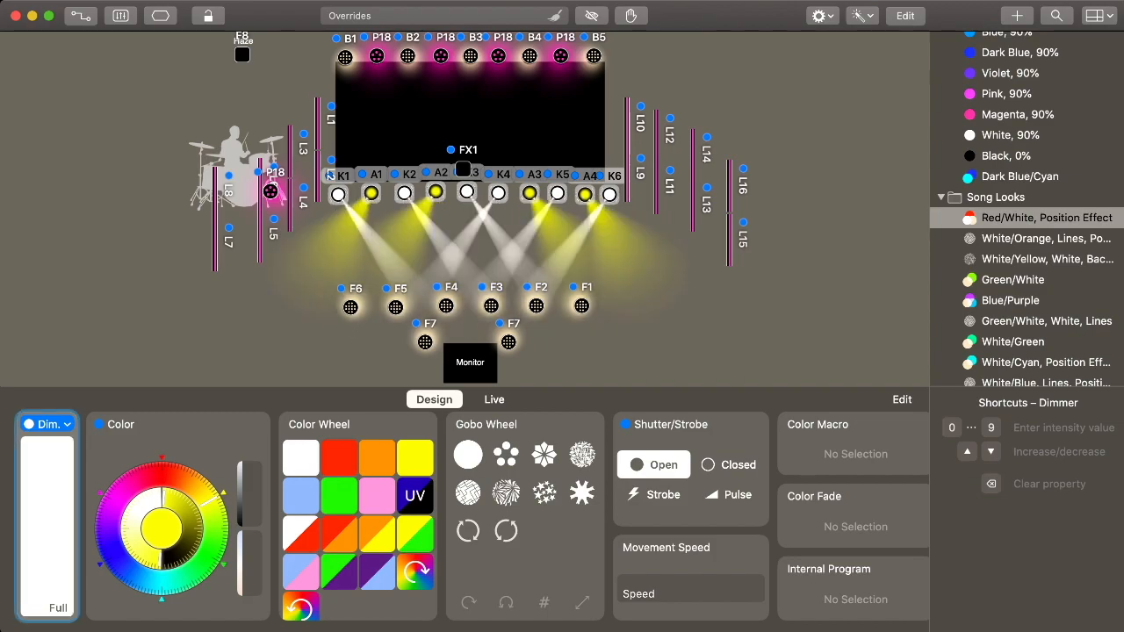
key(shift+e)
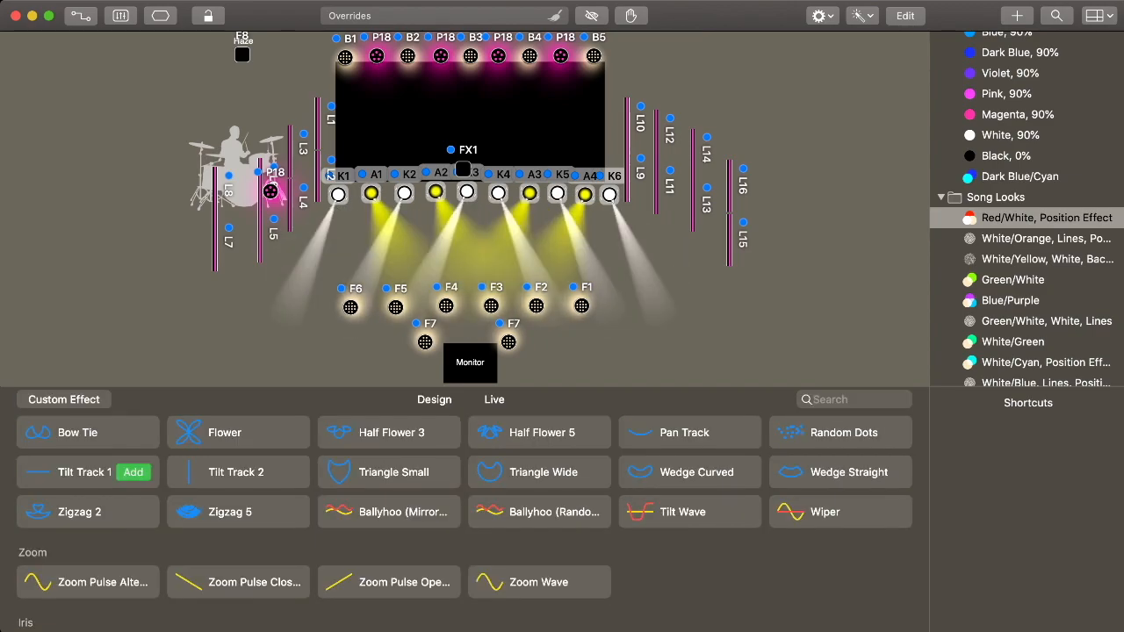
scroll(88, 464, up, 6)
scroll(88, 464, down, 5)
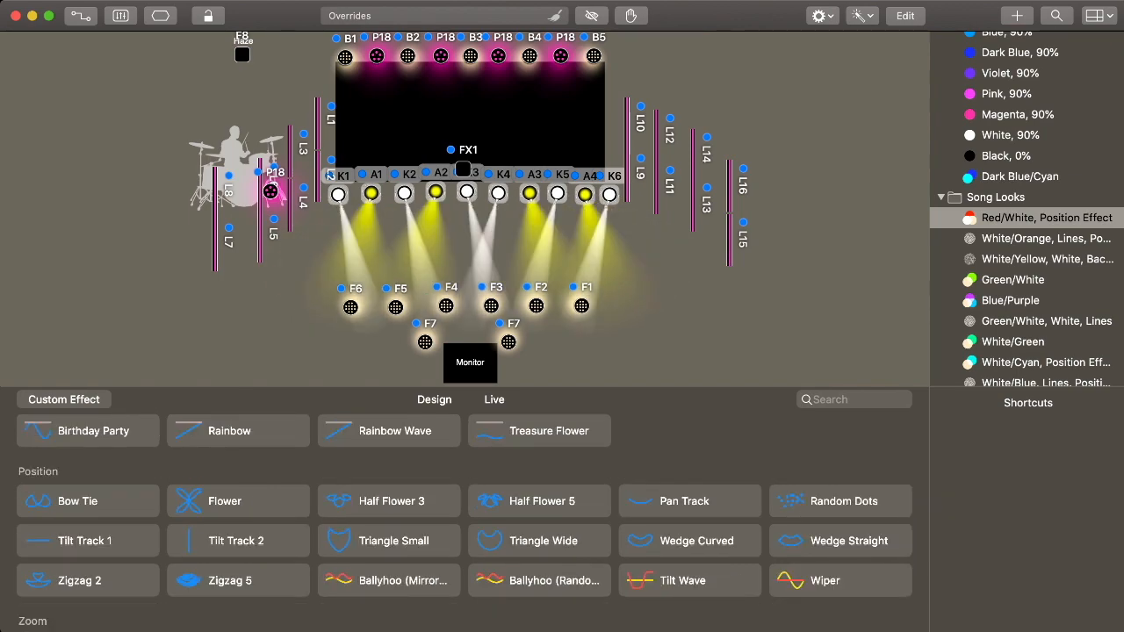
mouse_move(237, 580)
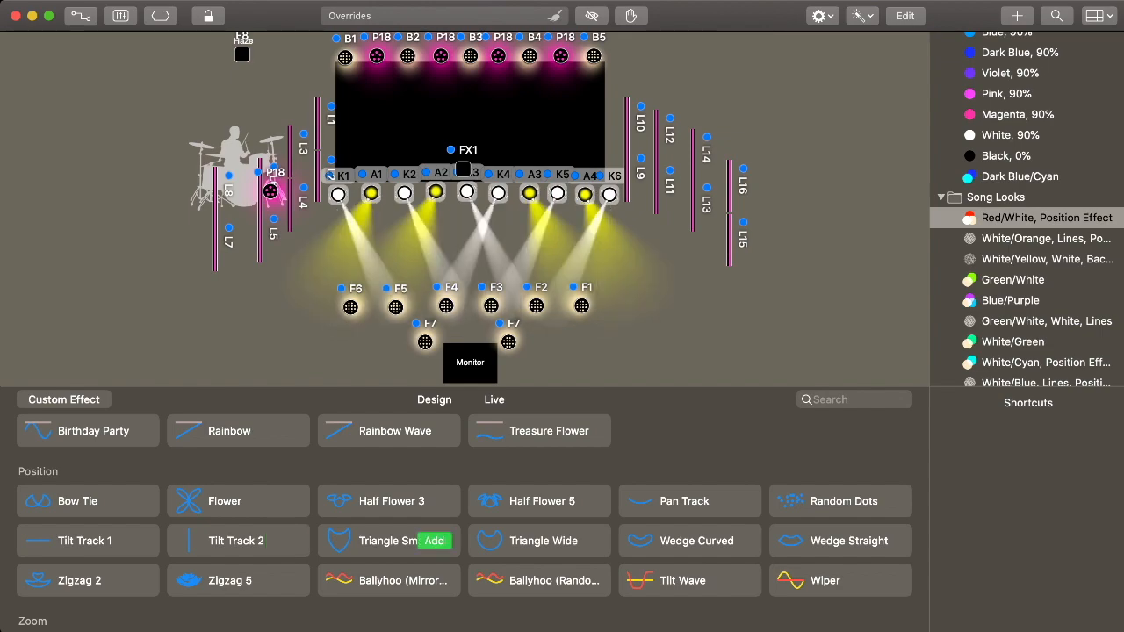
click(533, 541)
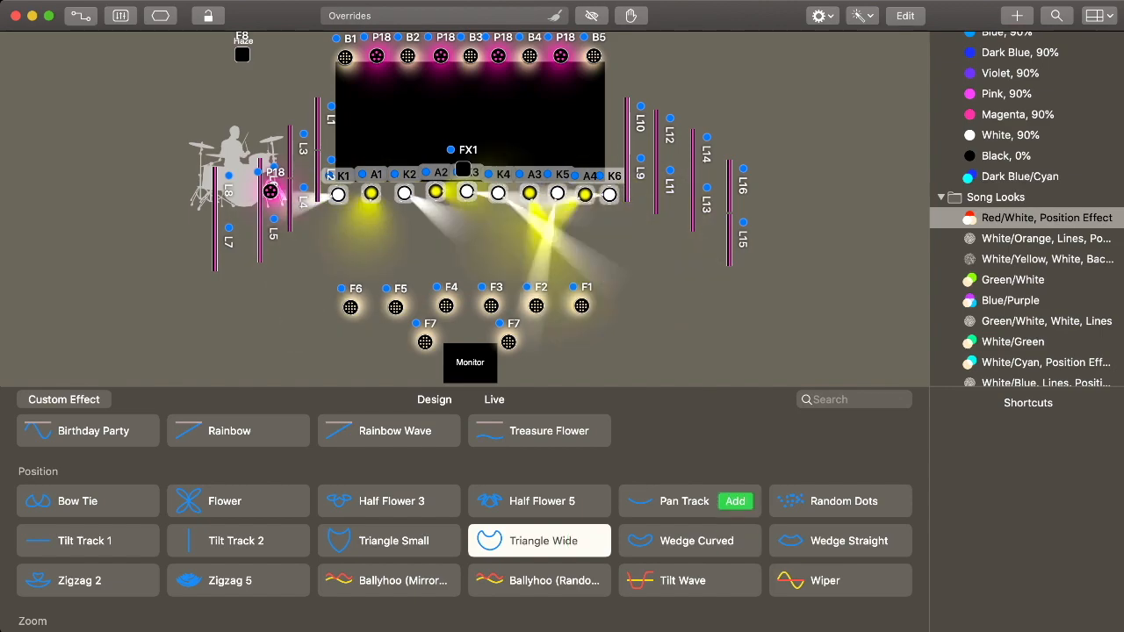
click(233, 541)
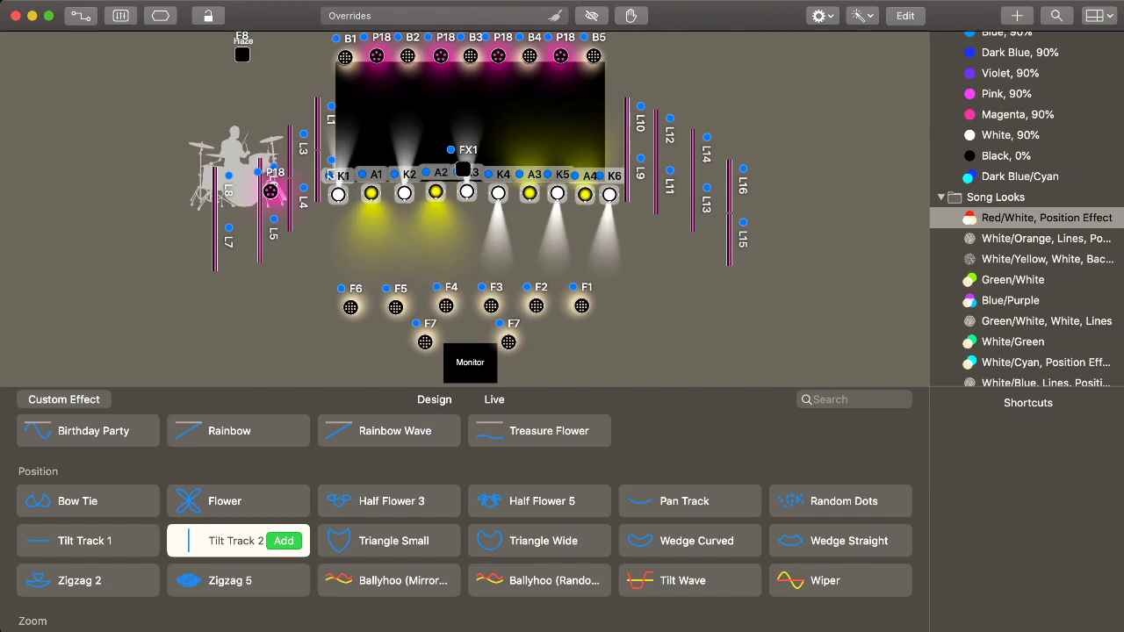
click(225, 501)
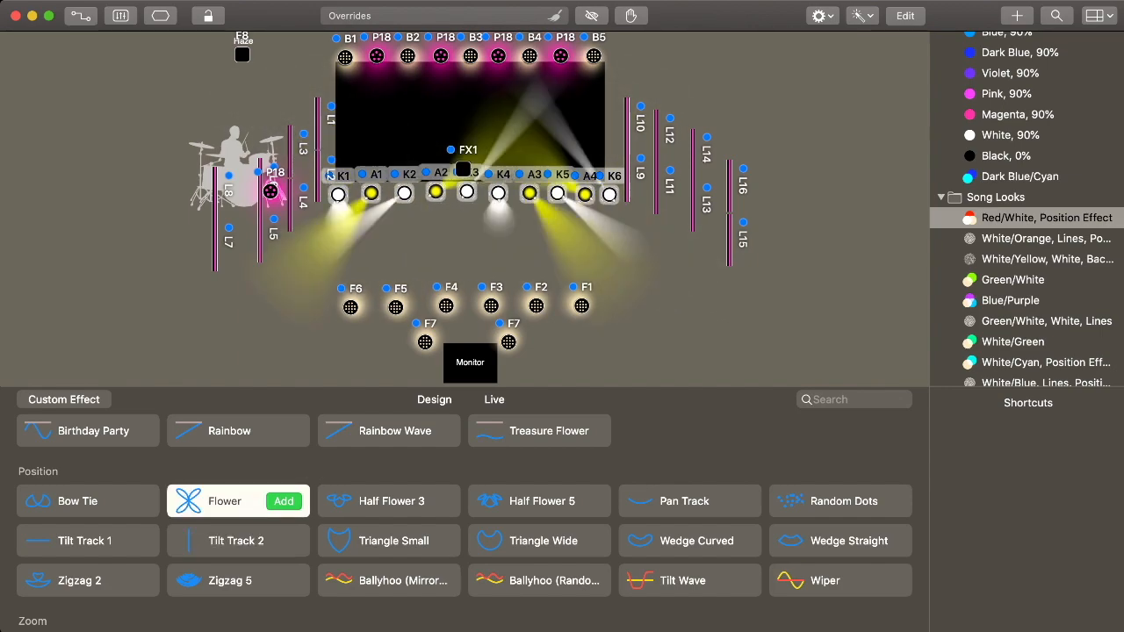
click(284, 502)
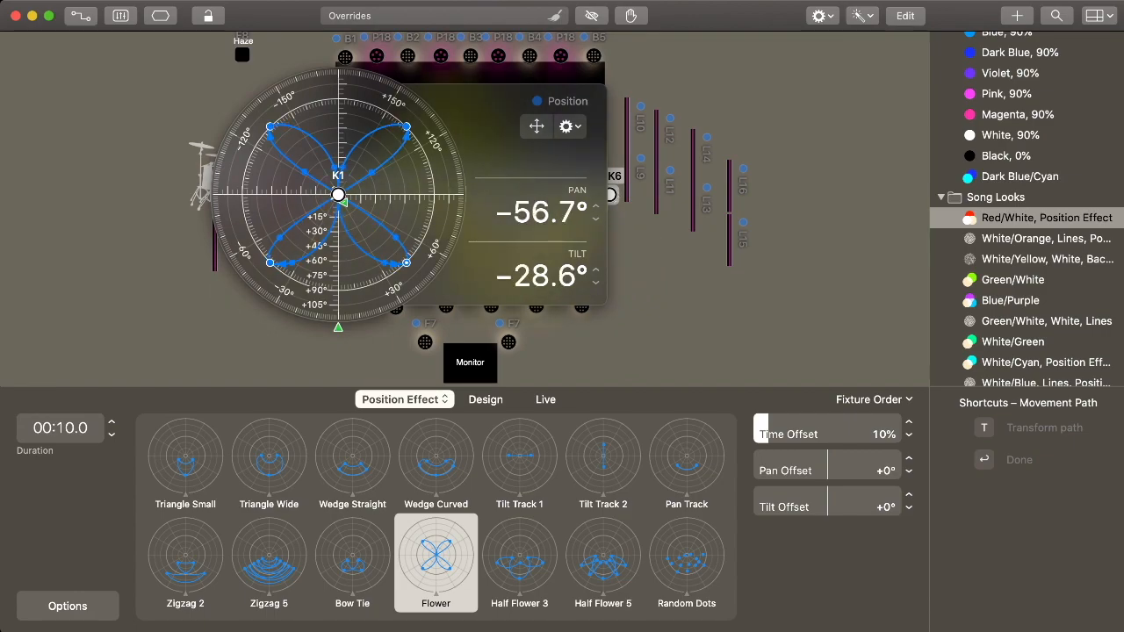
Step: Reshape the Flower path, pulling its rear points near the centre and its front points to about +37° and −31° pan at 63° tilt
drag(407, 127, 352, 181)
drag(270, 126, 323, 182)
drag(269, 263, 292, 272)
drag(406, 262, 379, 250)
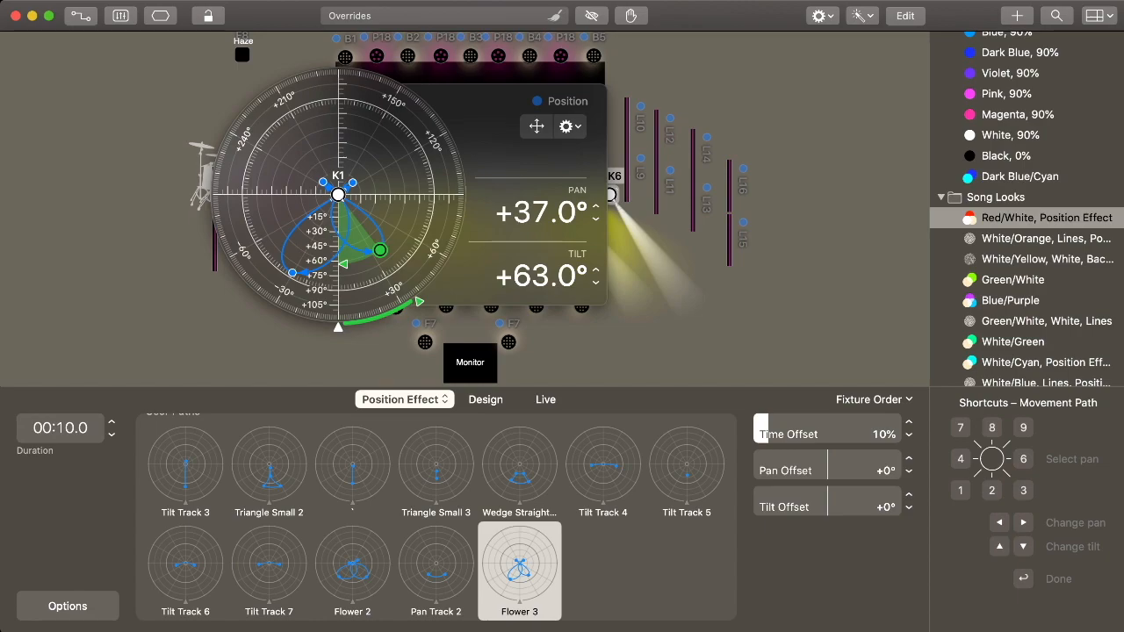
drag(291, 272, 303, 255)
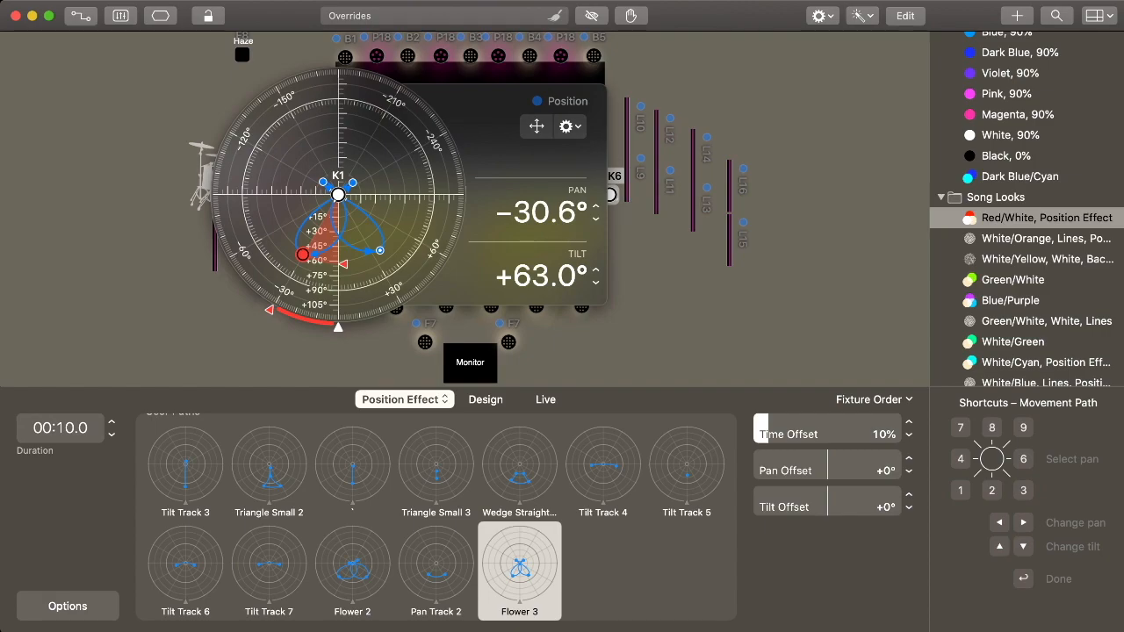
key(Return)
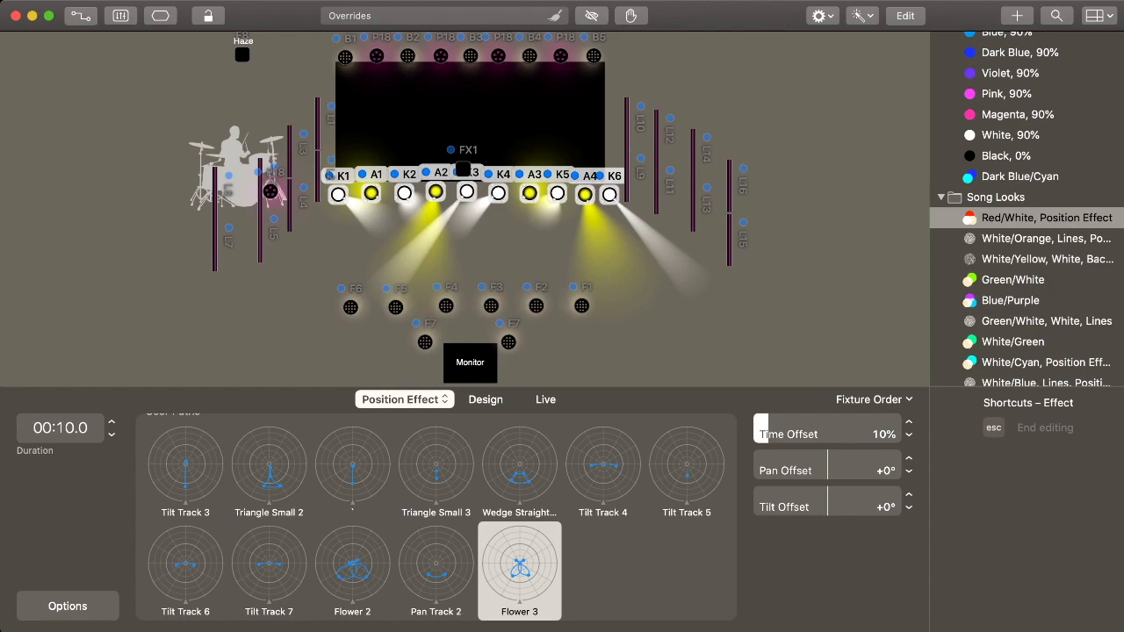
key(Escape)
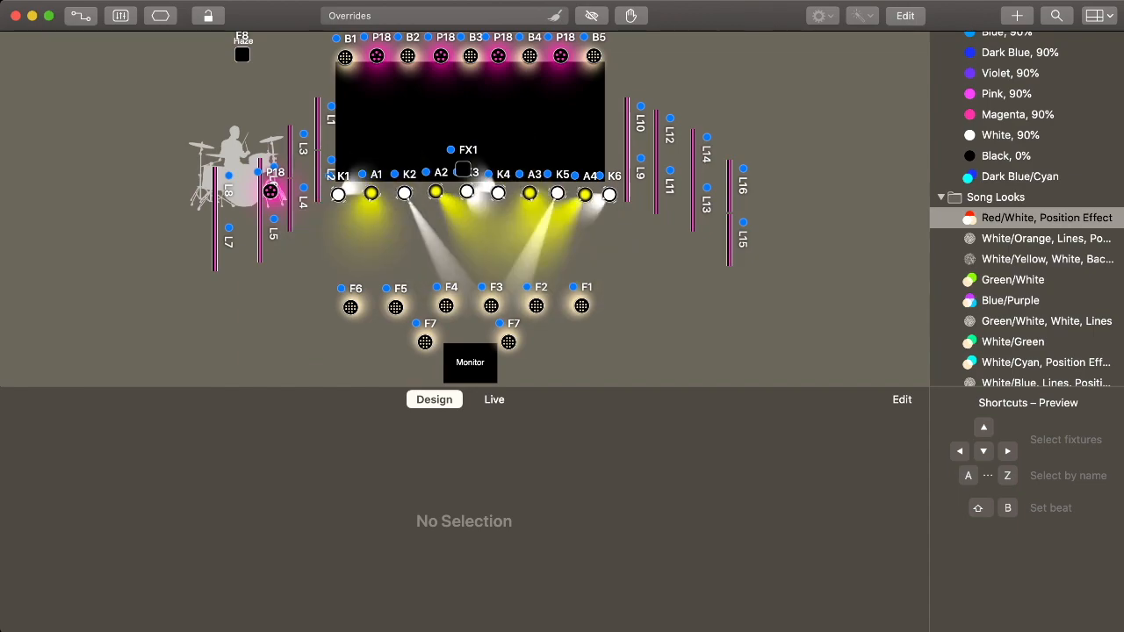
Step: Save the current overrides as a new preset in the Song Looks folder and name it pink/yellow
click(1017, 15)
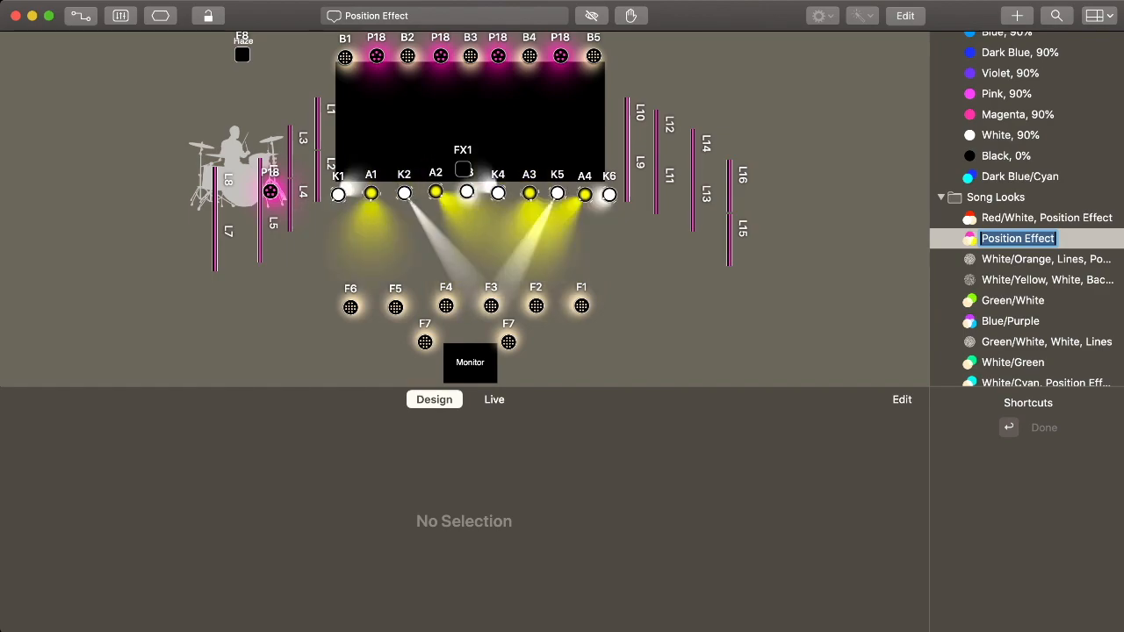
key(BackSpace)
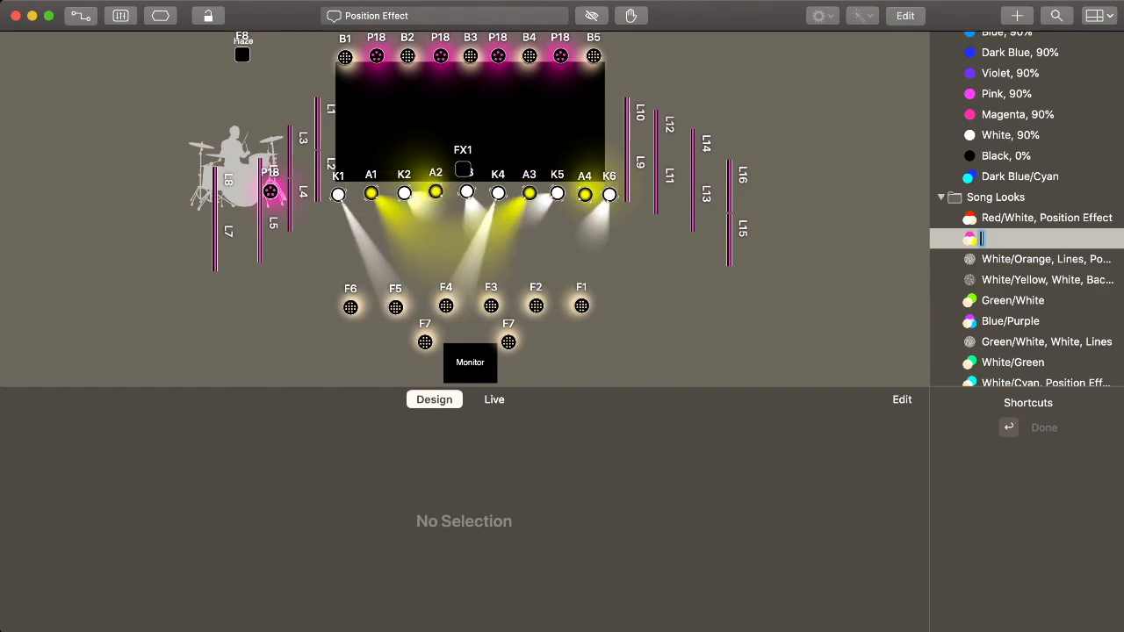
text(pink)
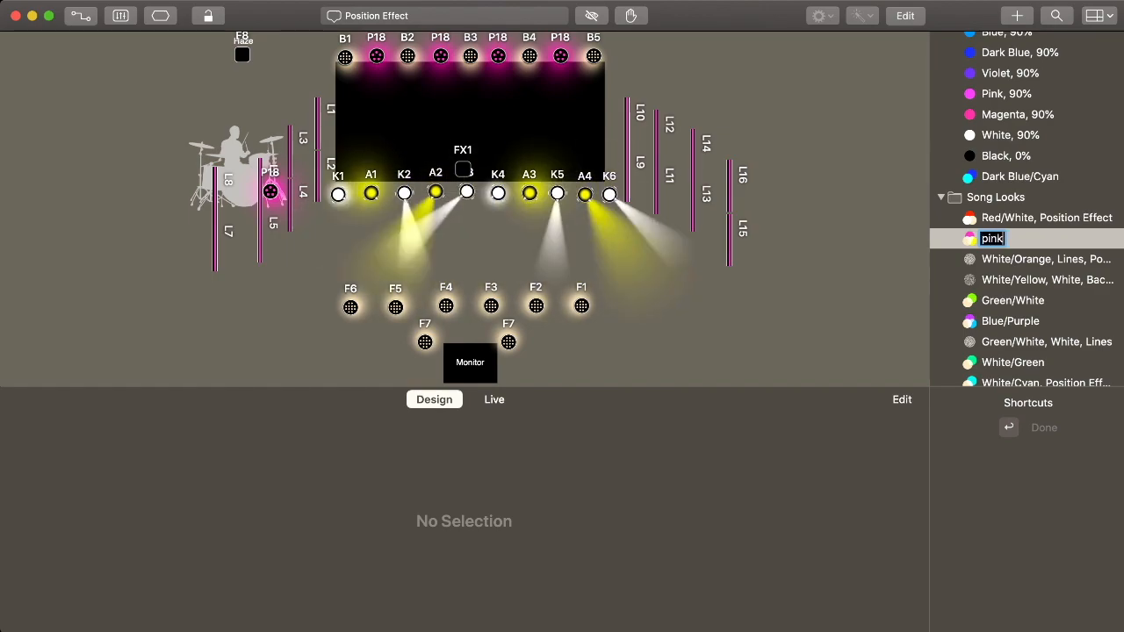
text(/yellow)
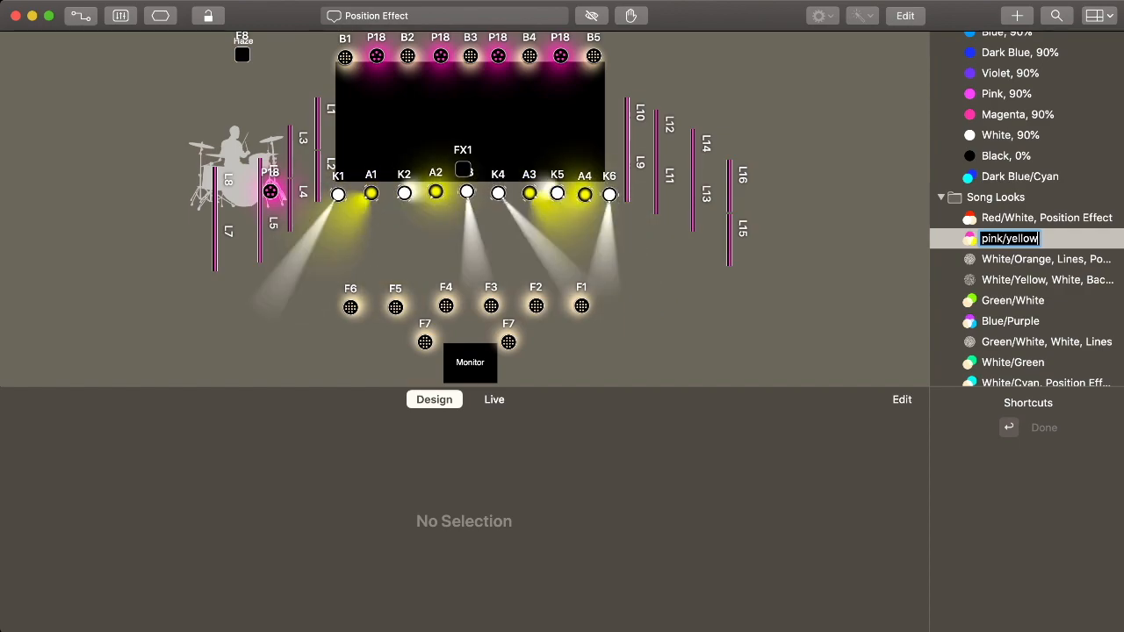
key(Return)
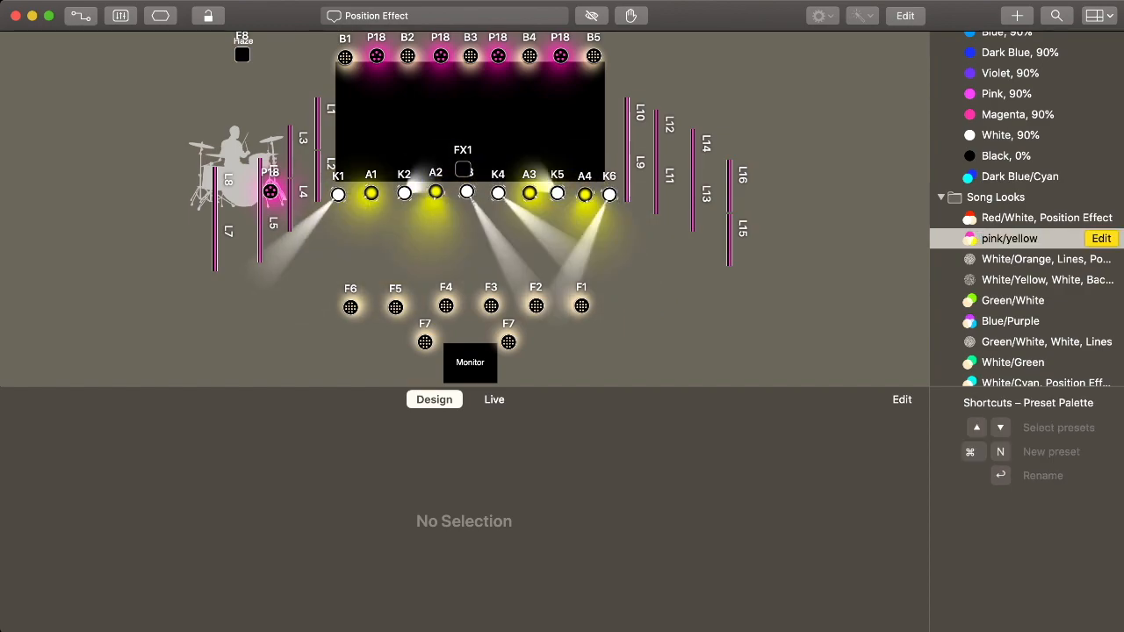
Step: Open the Red/White, Position Effect preset for editing, switch to editing pink/yellow, and clear the fixture selection
click(1101, 217)
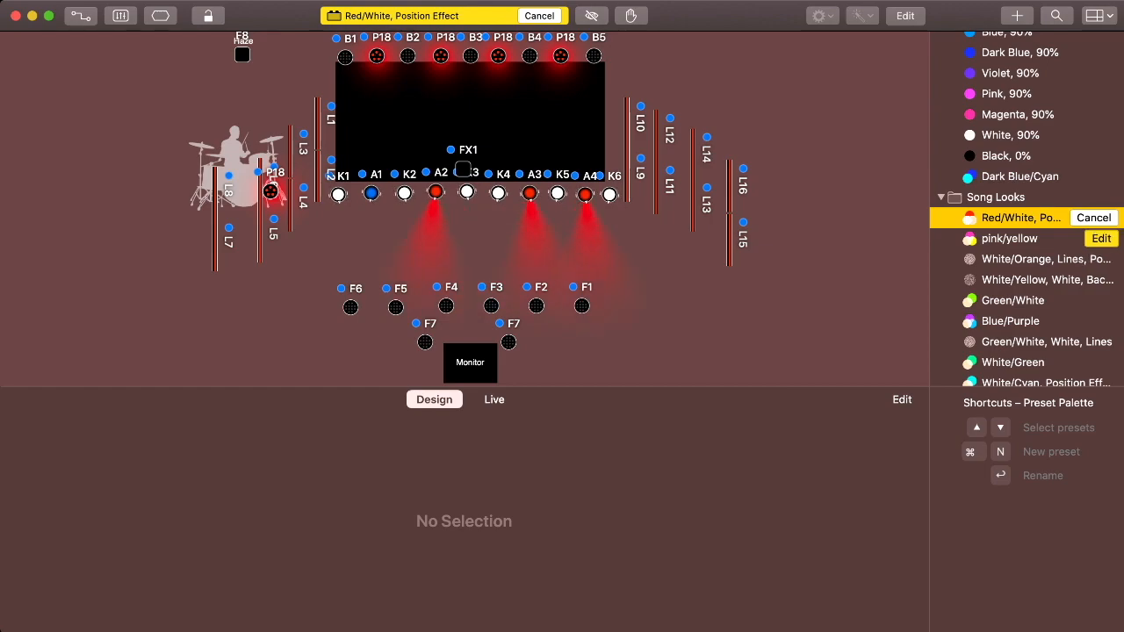
click(1100, 238)
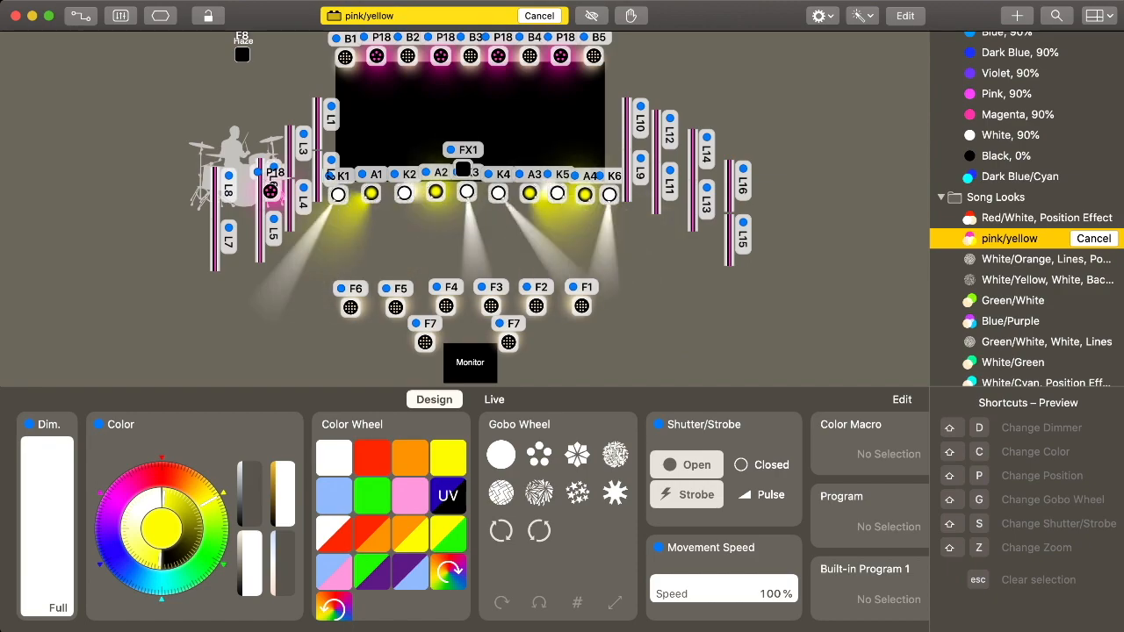
key(Escape)
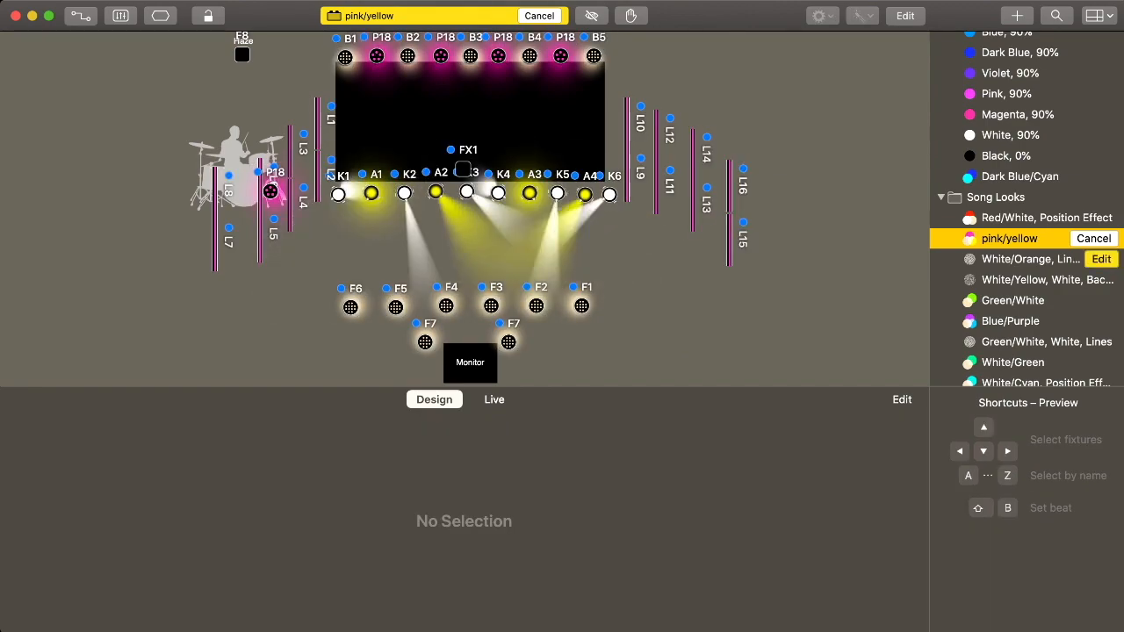
Step: Activate and open White/Orange, Lines, Position Effect for editing, return to editing Red/White, Position Effect, and activate pink/yellow
click(1028, 259)
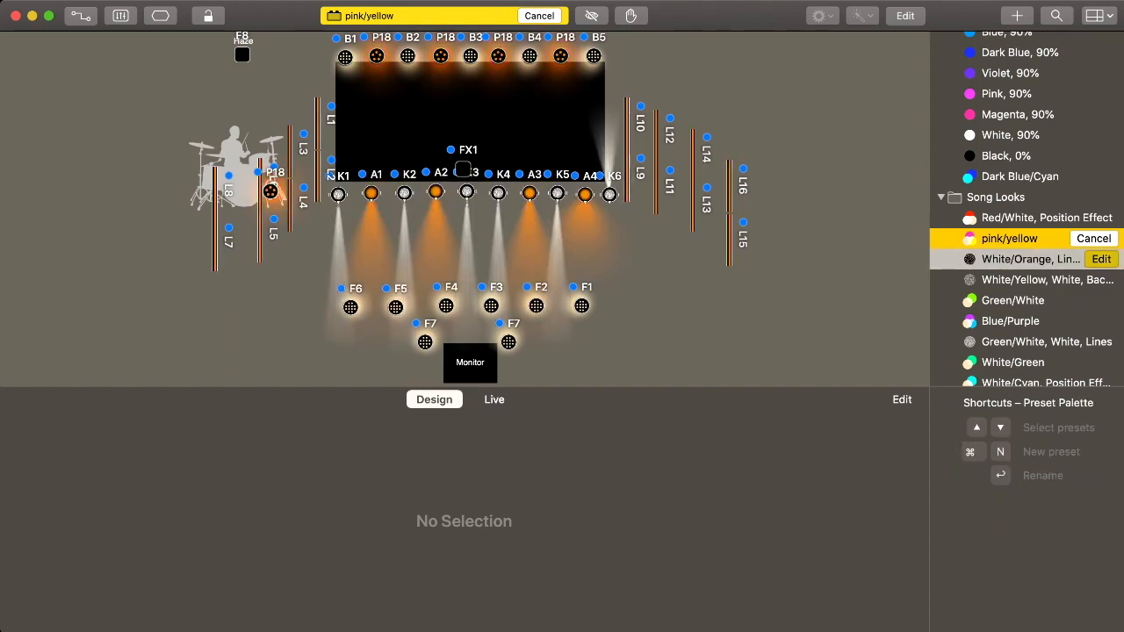
click(1100, 259)
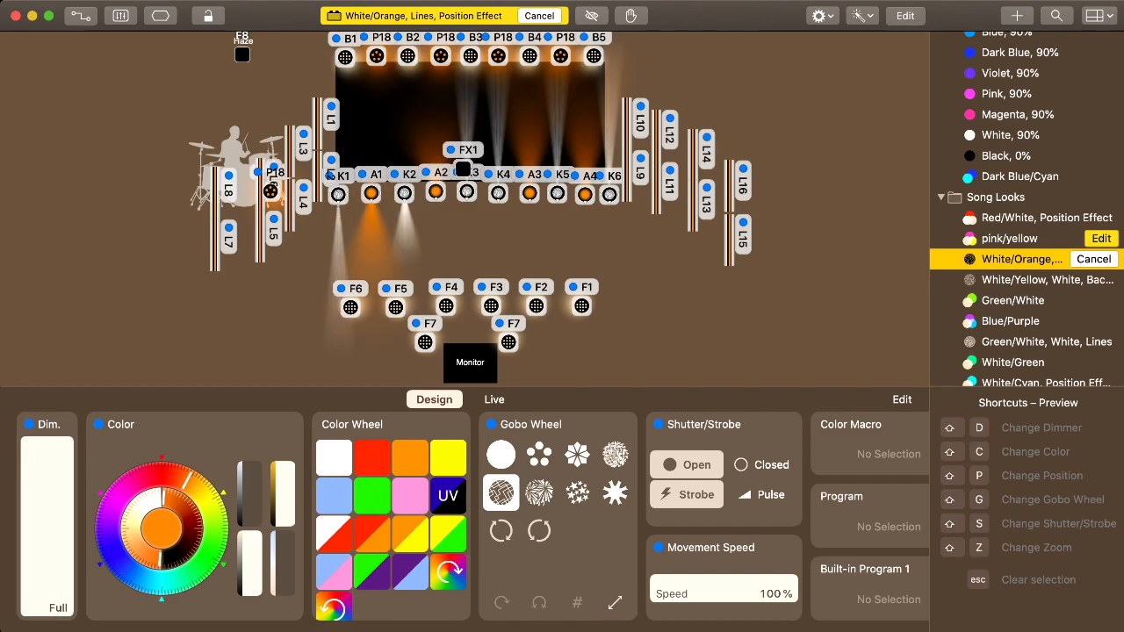
click(1022, 217)
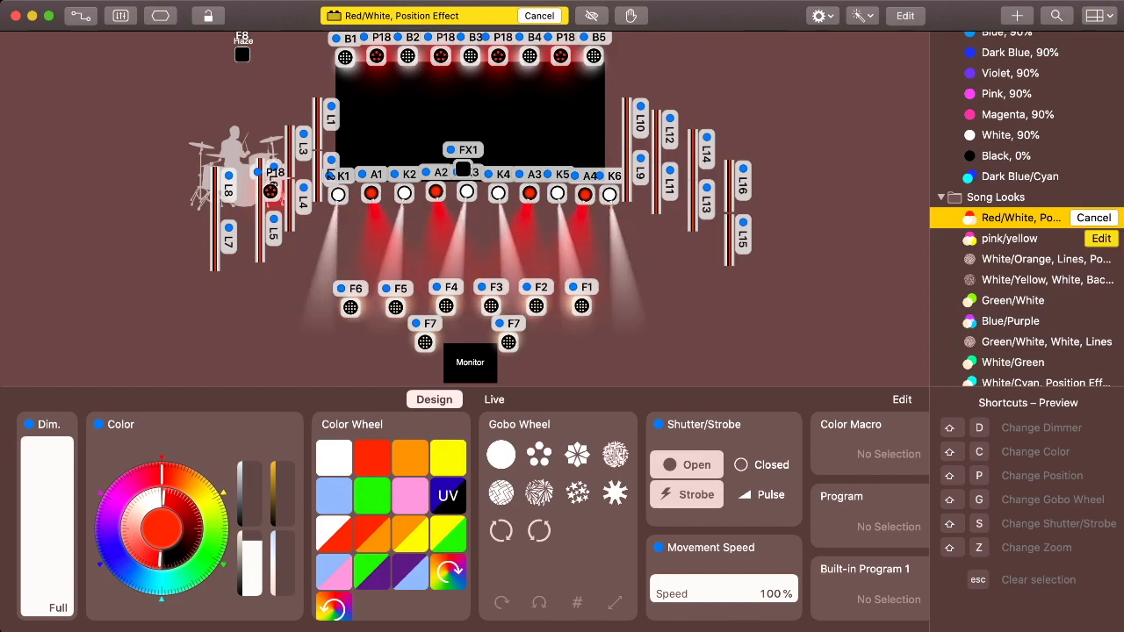
click(1023, 238)
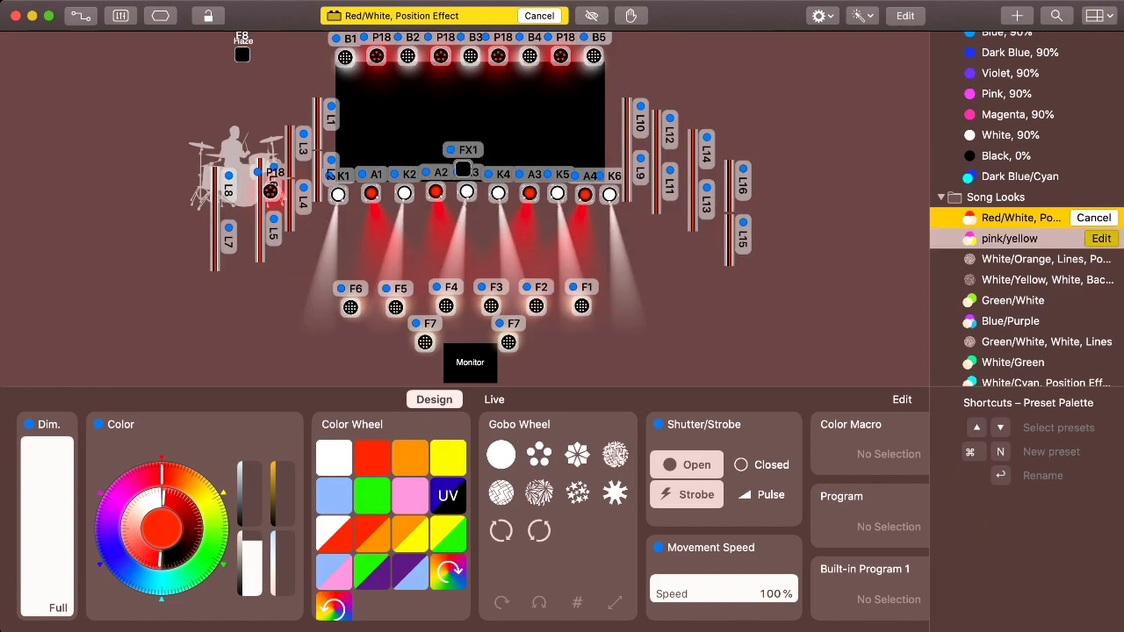
Step: Switch to editing the pink/yellow preset, cancel the edit, and clear the fixture selection
click(1100, 239)
click(1094, 239)
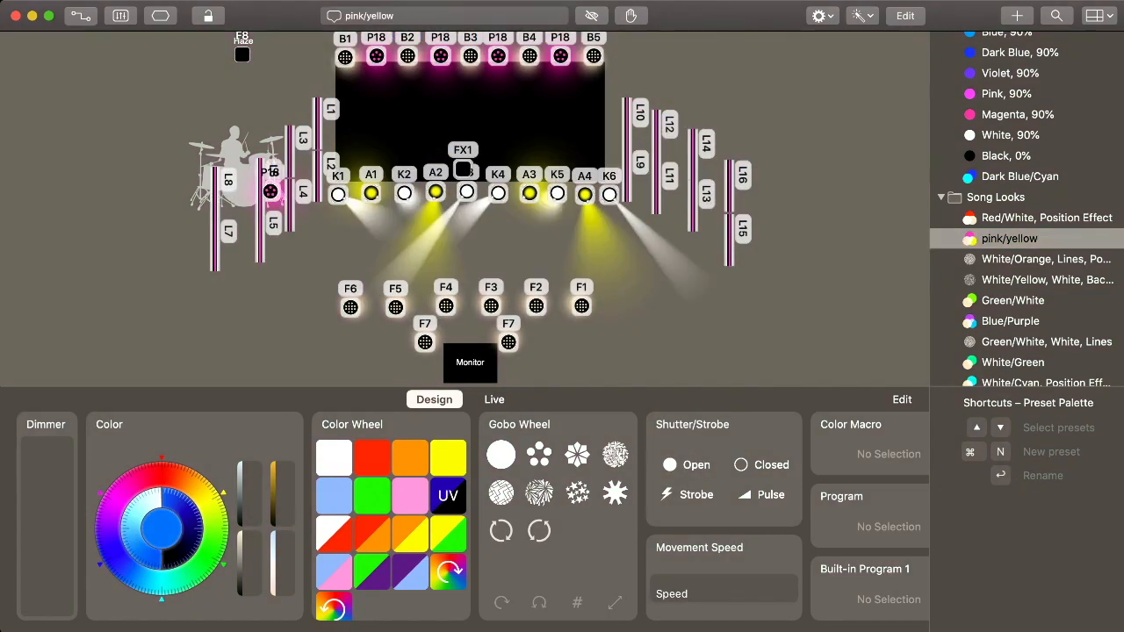
click(825, 250)
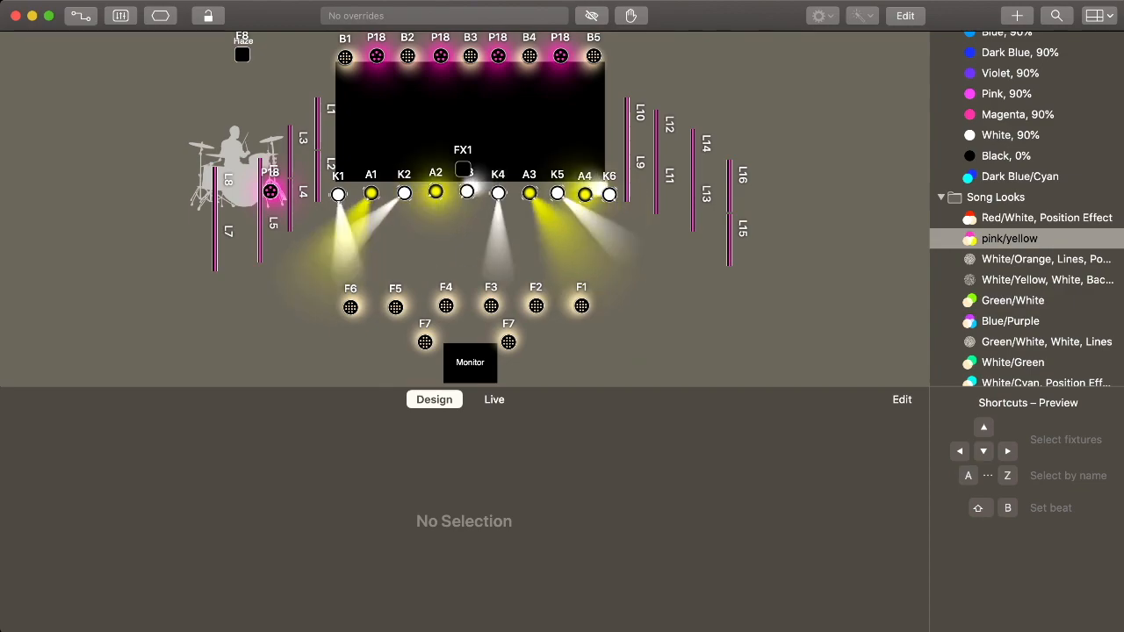
Step: Activate the White/Dark Blue, Lines preset in the Host folder and open it for editing
scroll(1027, 321, down, 2)
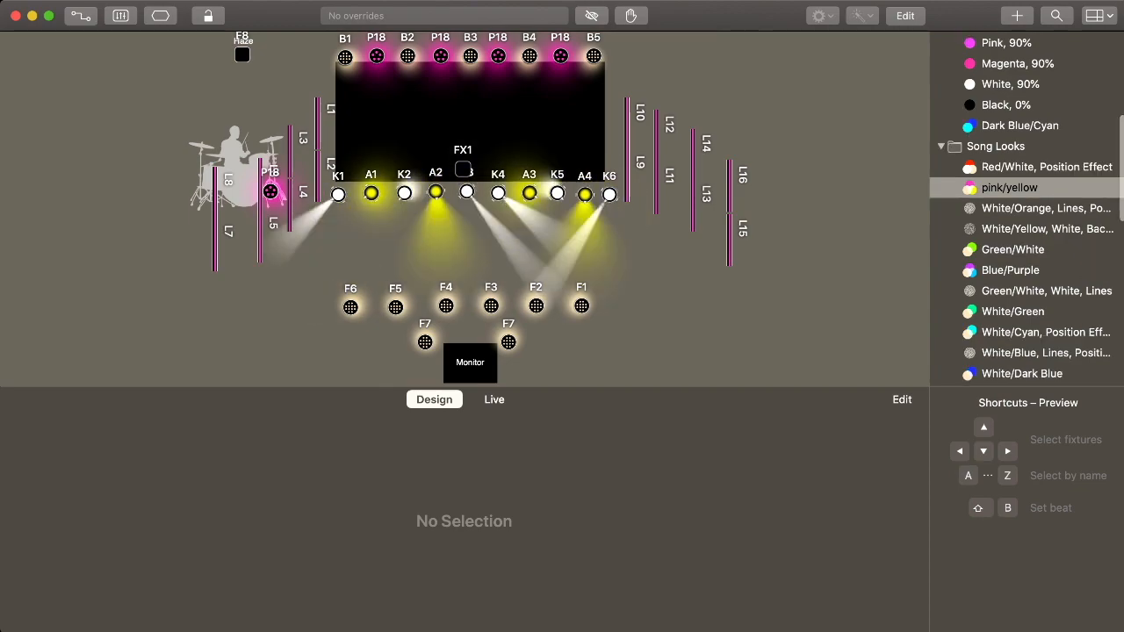
scroll(1027, 334, down, 10)
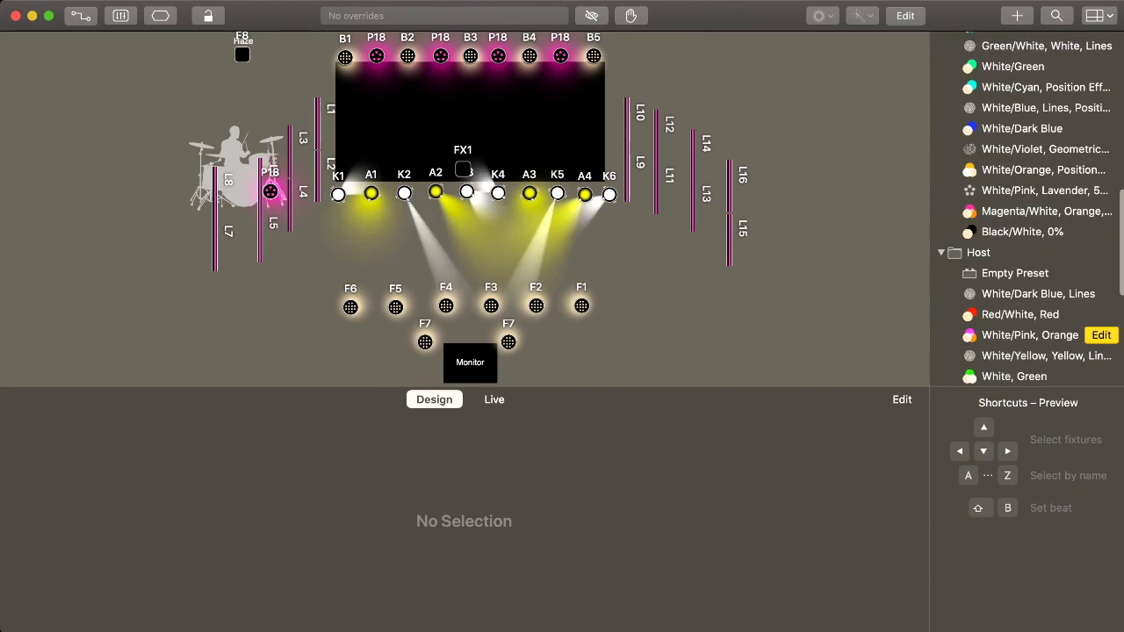
click(1027, 294)
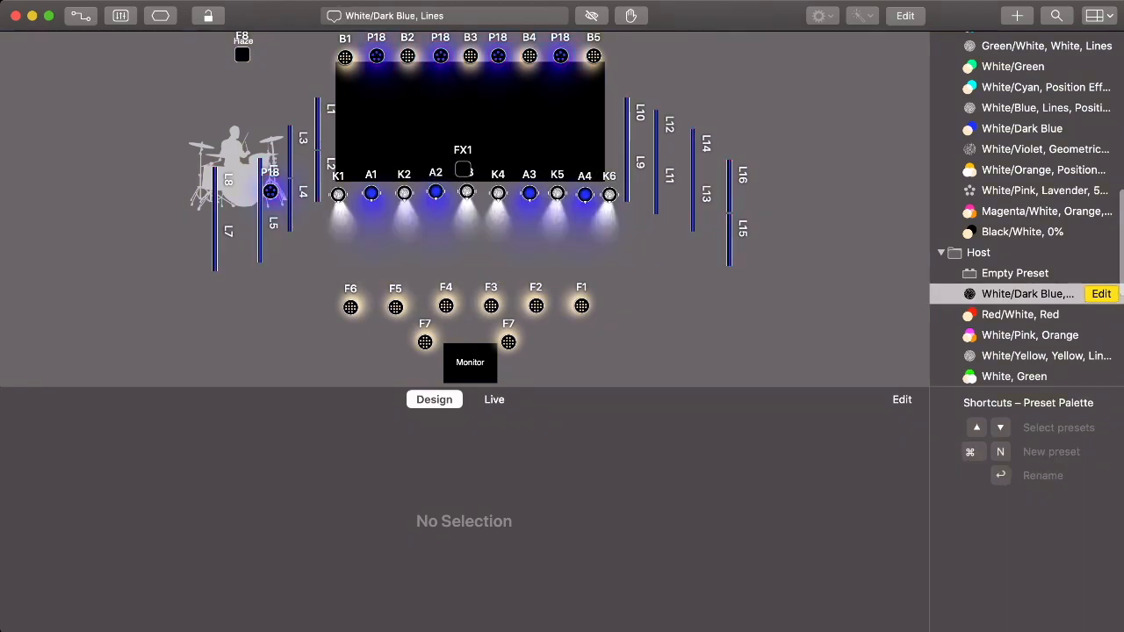
click(1100, 294)
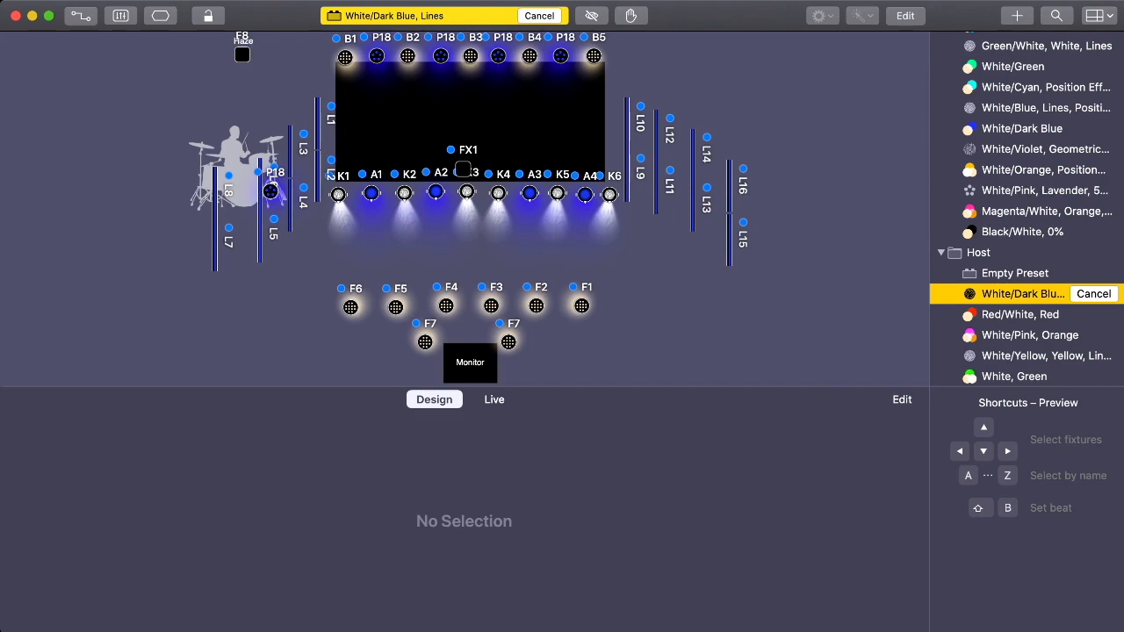
Step: Try changing all fixtures in the edited preset to a red color wheel slot, the scattered-lines gobo, and red mixed color
key(super+a)
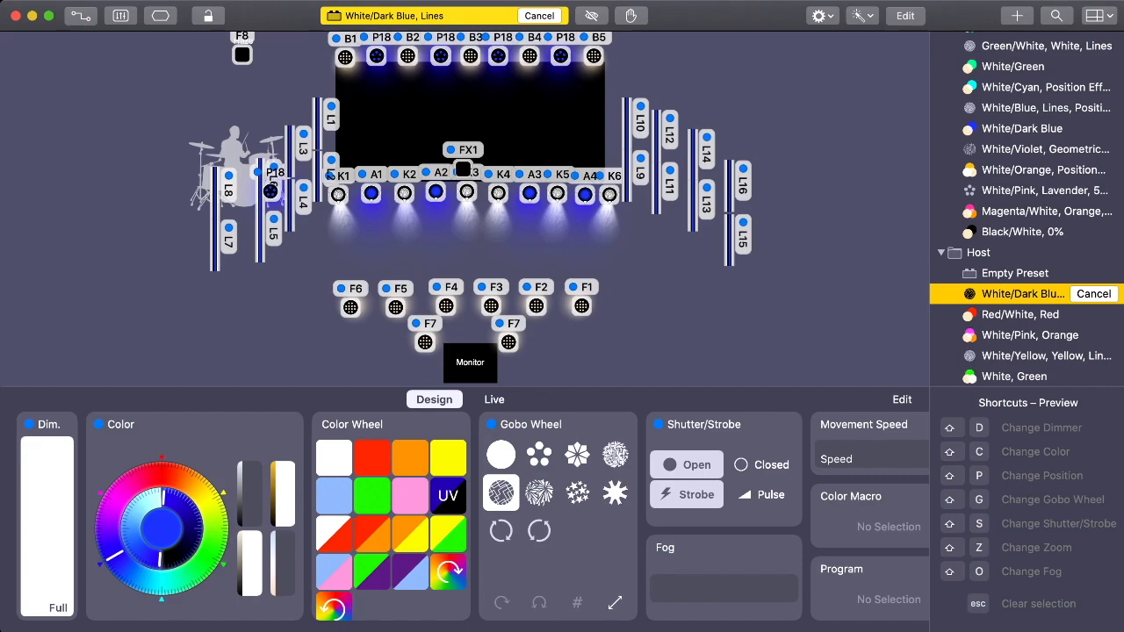
click(372, 458)
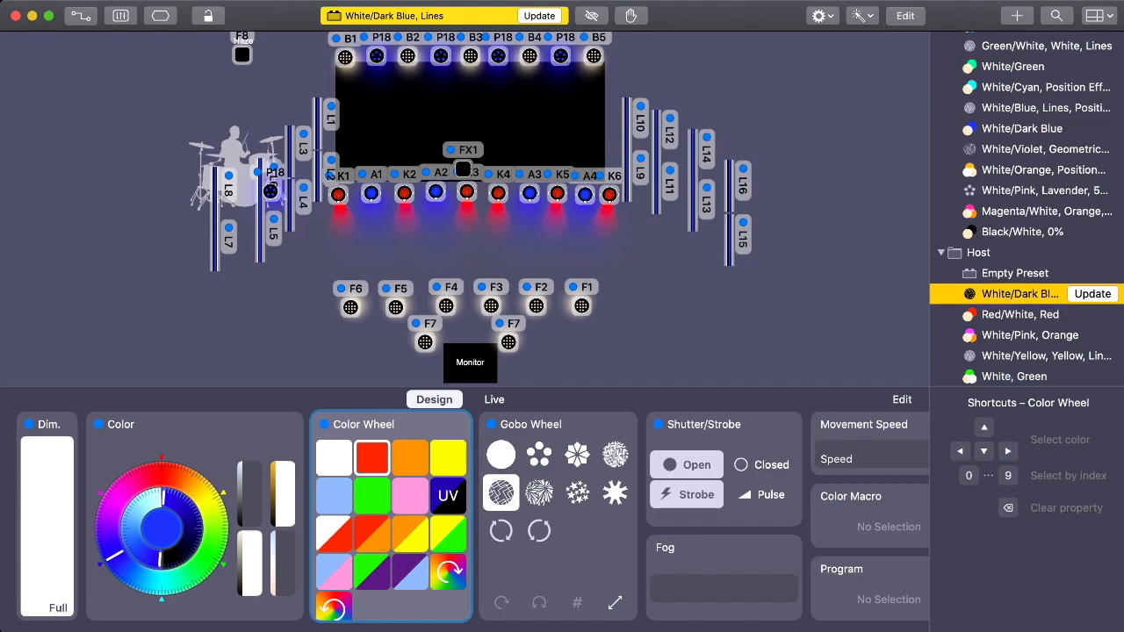
click(539, 493)
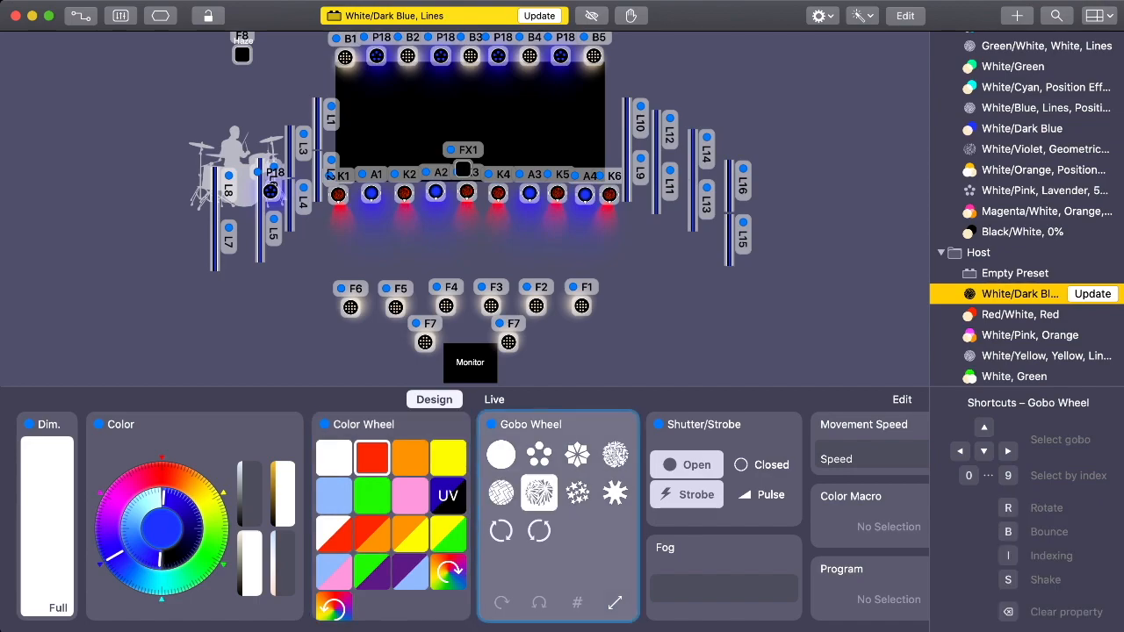
click(159, 475)
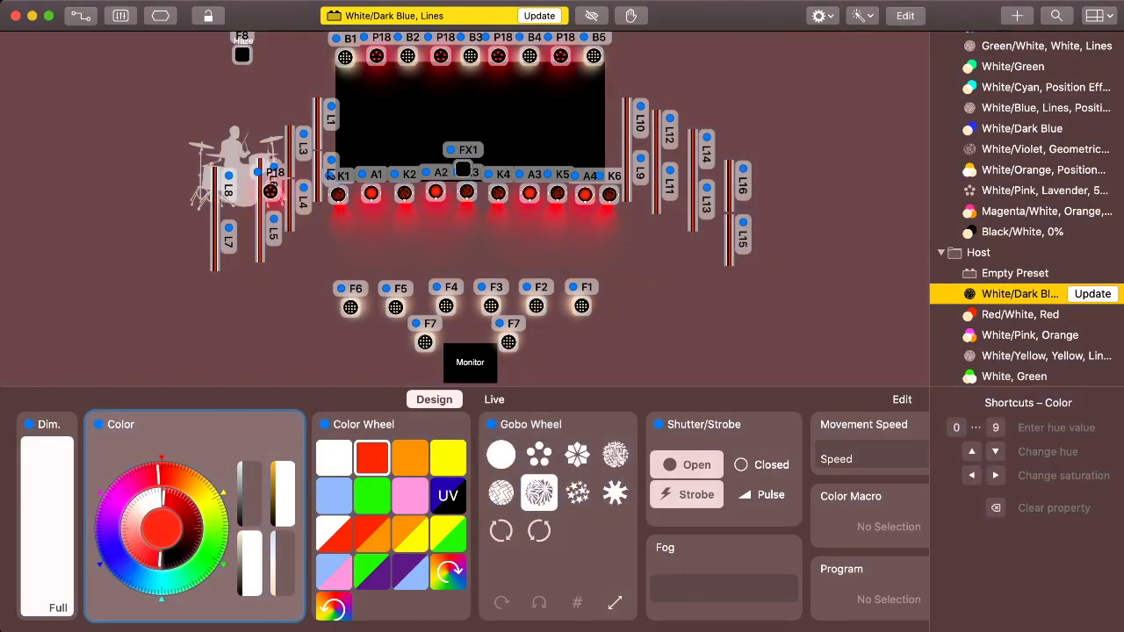
Step: Override the selected fixtures with red color and full dimmer, save the look as a new Host preset, and clear the selection
click(158, 475)
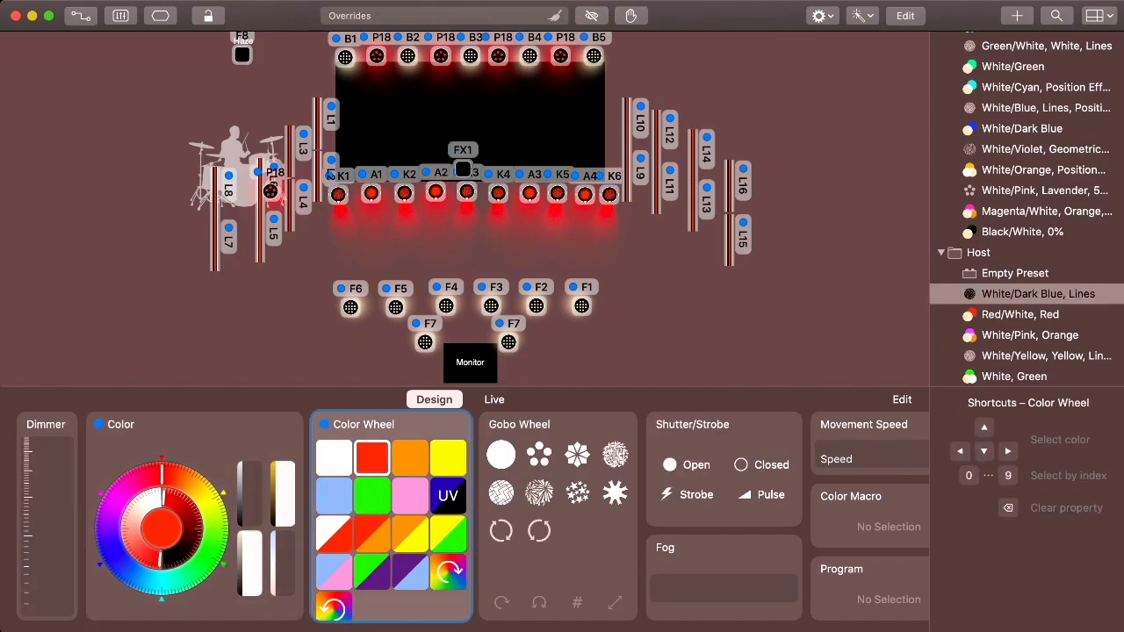
click(48, 442)
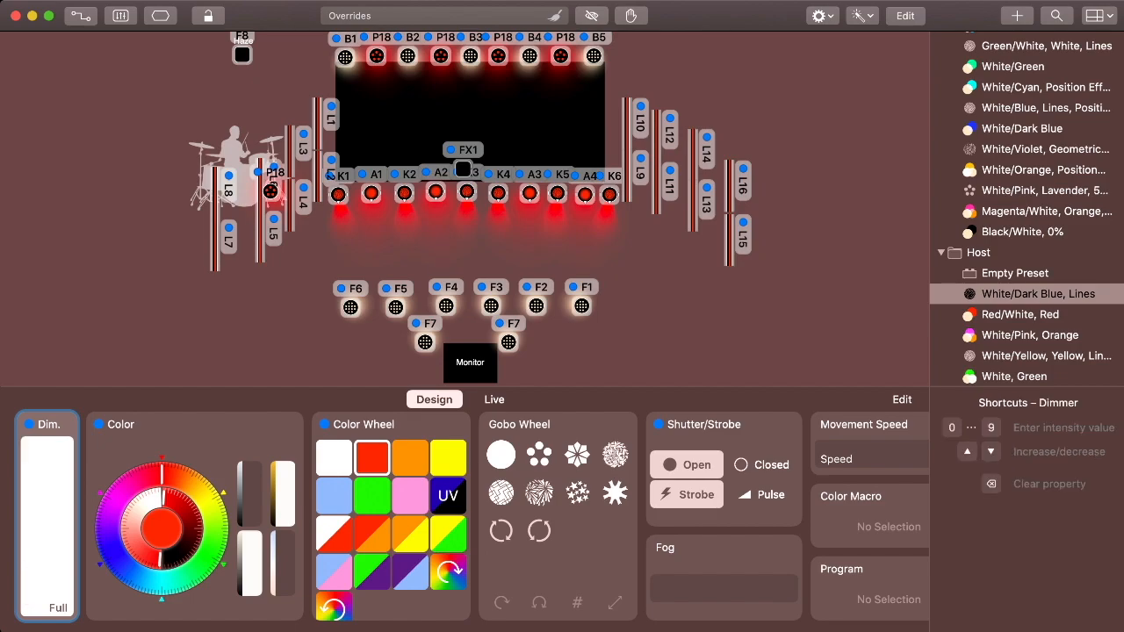
click(1017, 16)
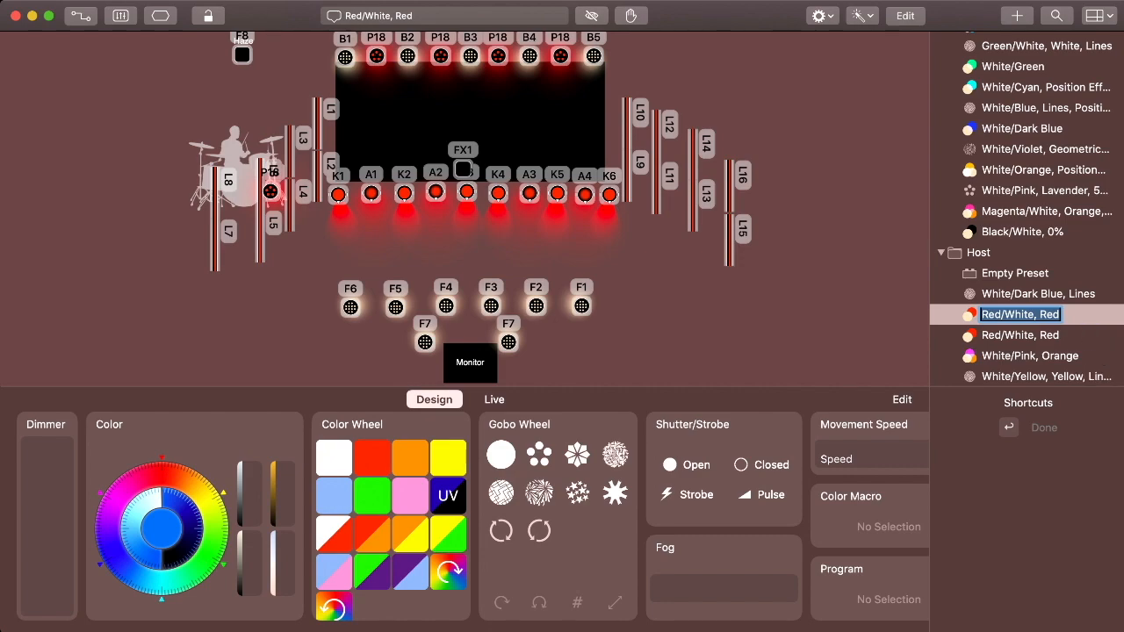
click(1005, 314)
click(825, 309)
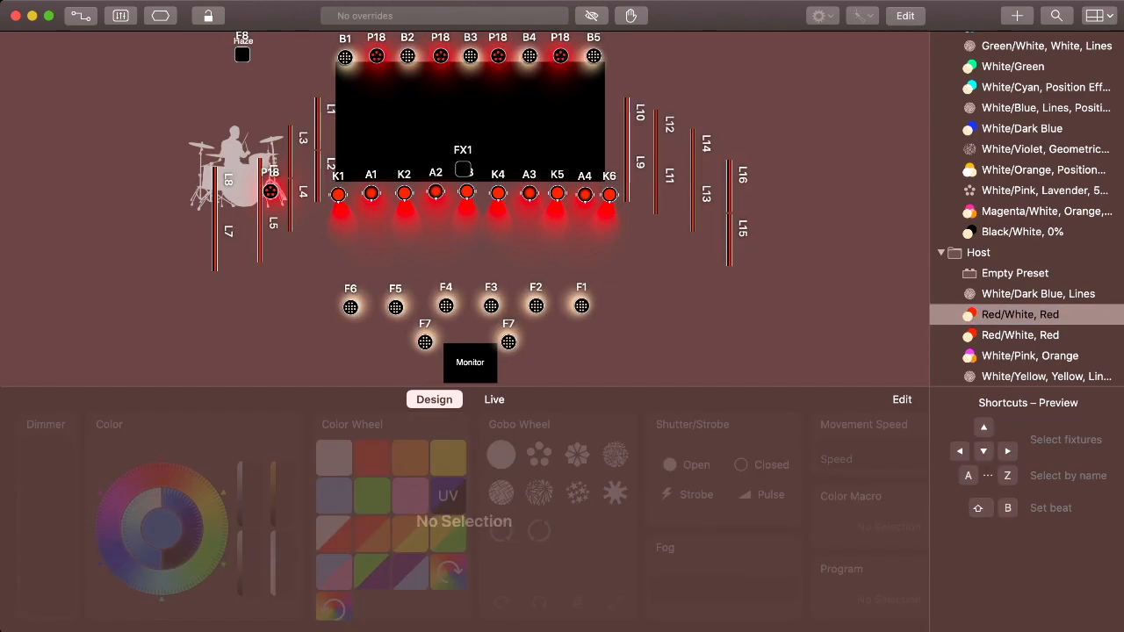